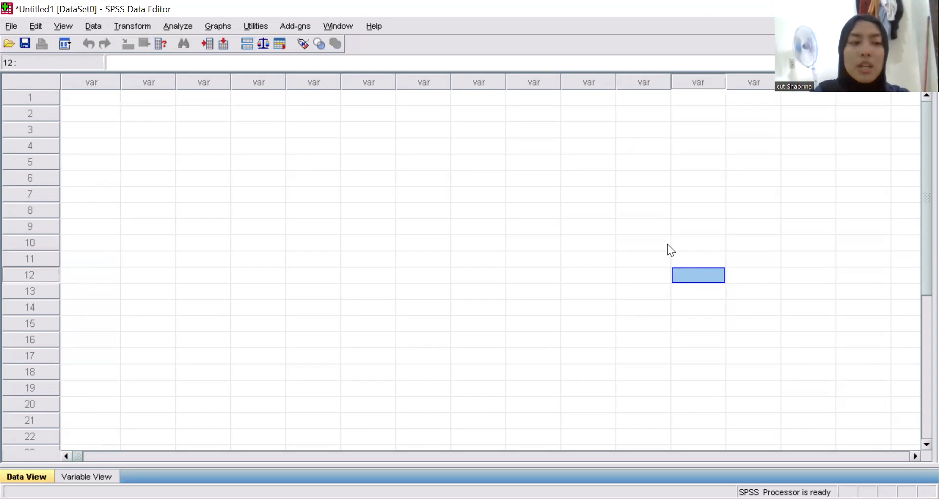
- Define the first three variables of the empty dataset, named Nama, JenisKelamin and Umur
click(87, 477)
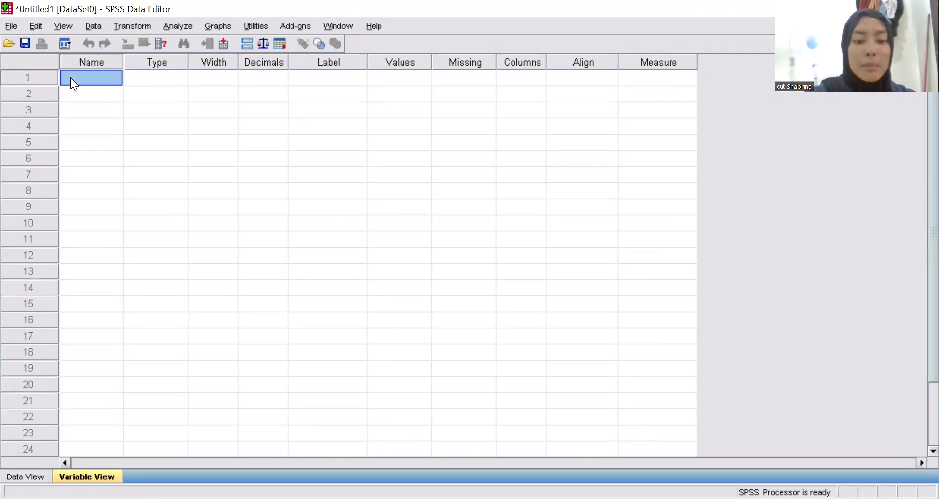
text(Nama)
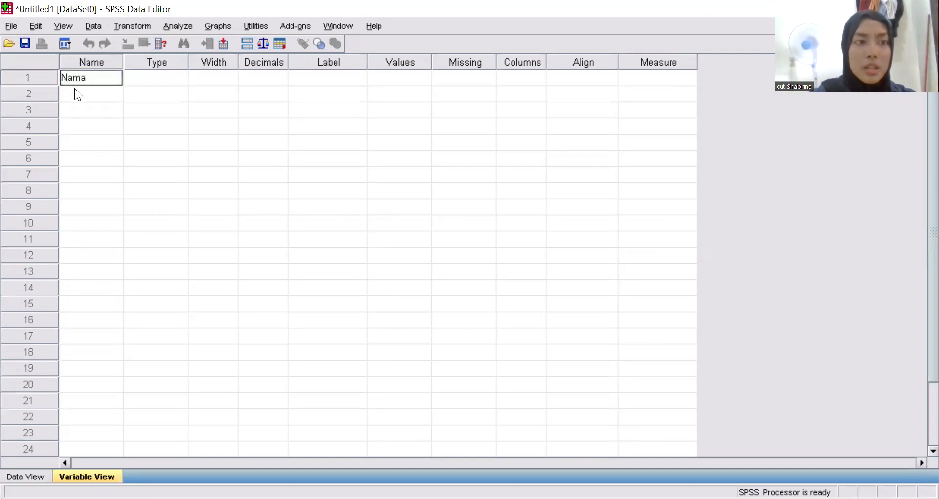
click(75, 90)
text(JenisKelamin)
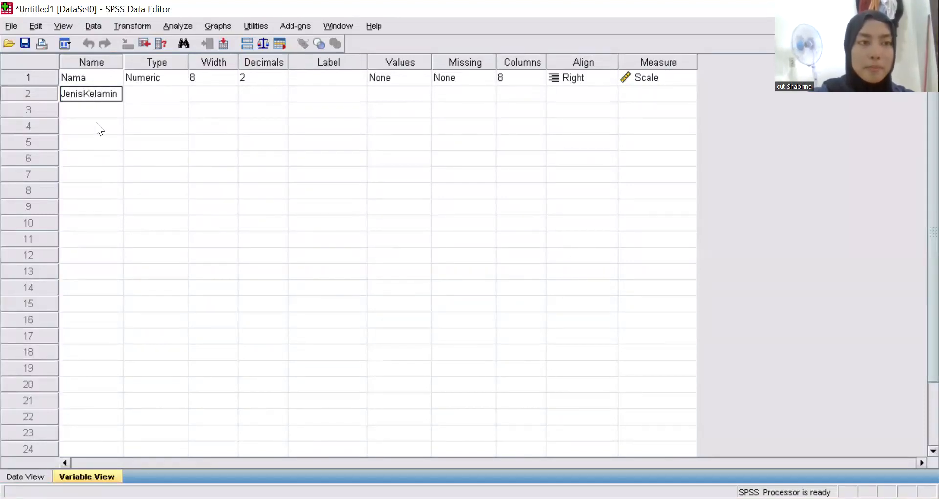
click(97, 110)
text(Ummu)
key(BackSpace)
key(BackSpace)
key(BackSpace)
key(BackSpace)
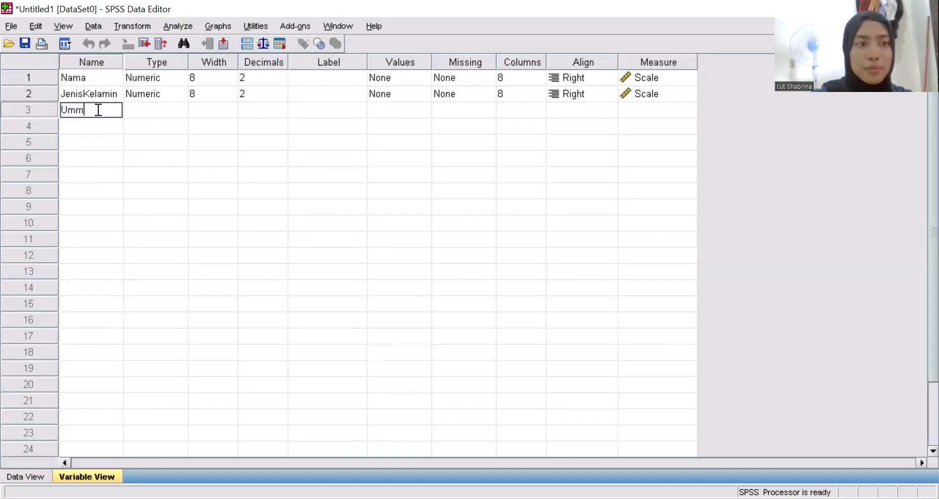
text(mur)
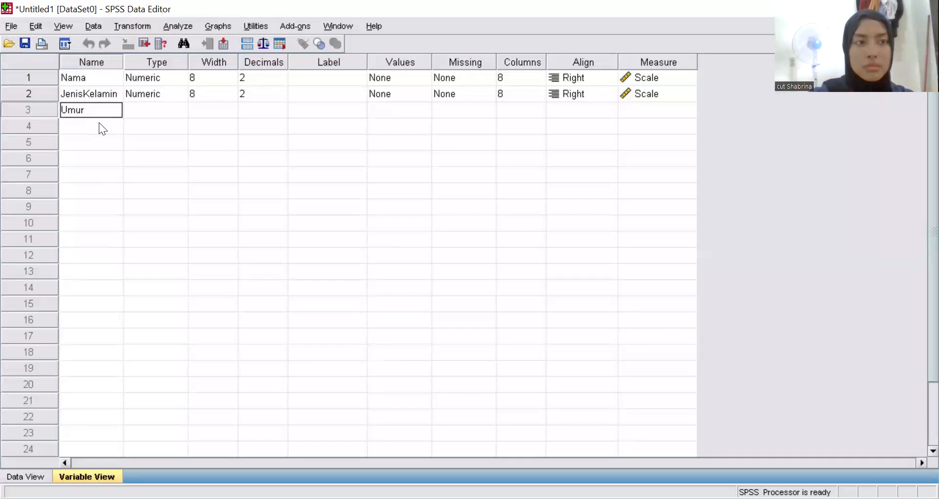
- Add three more variables below Umur, named Pendidikan, Pendapatan and Konsumsi
click(99, 123)
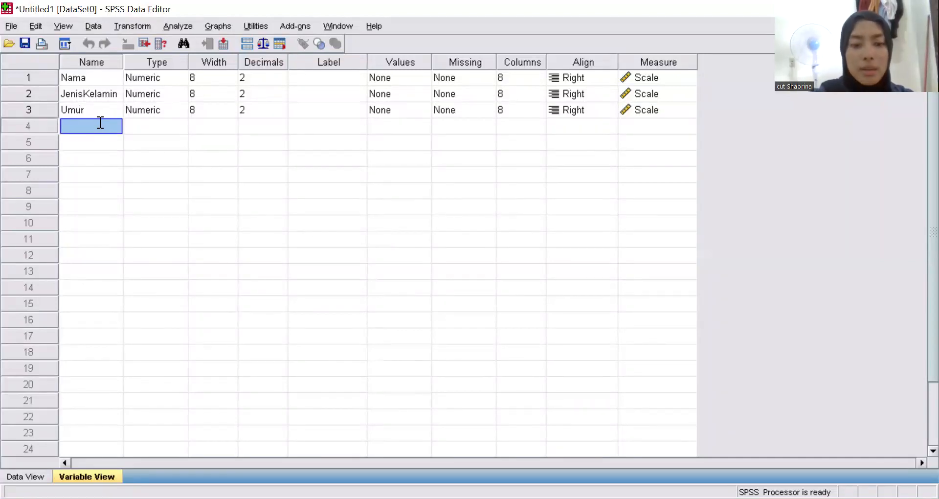
text(Pendidikan)
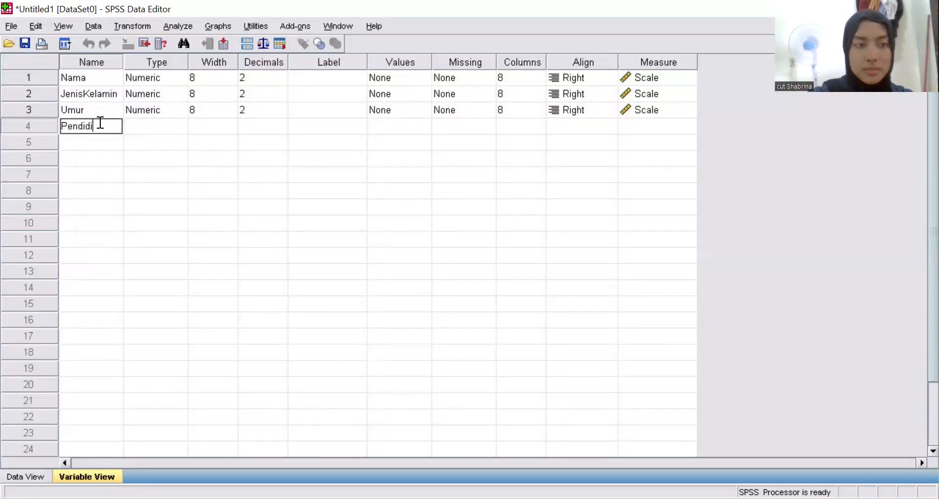
click(105, 143)
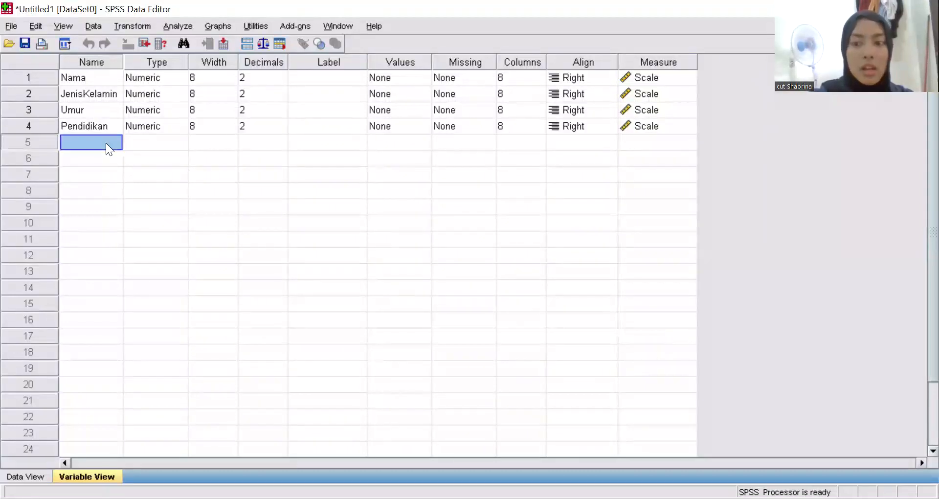
text(Pend)
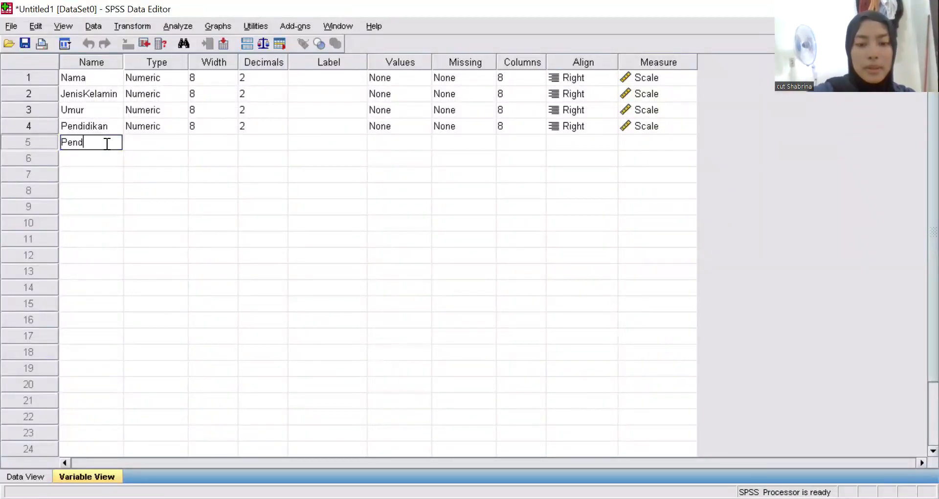
text(apatan)
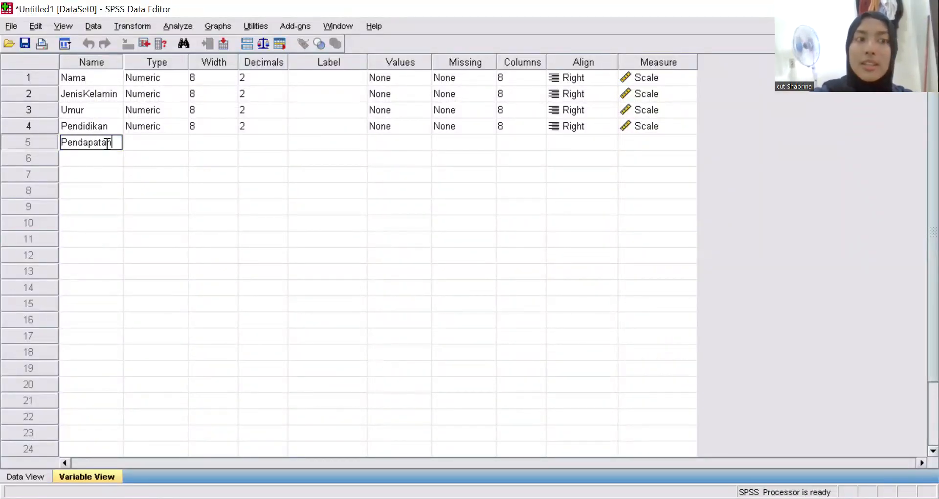
click(109, 156)
text(K)
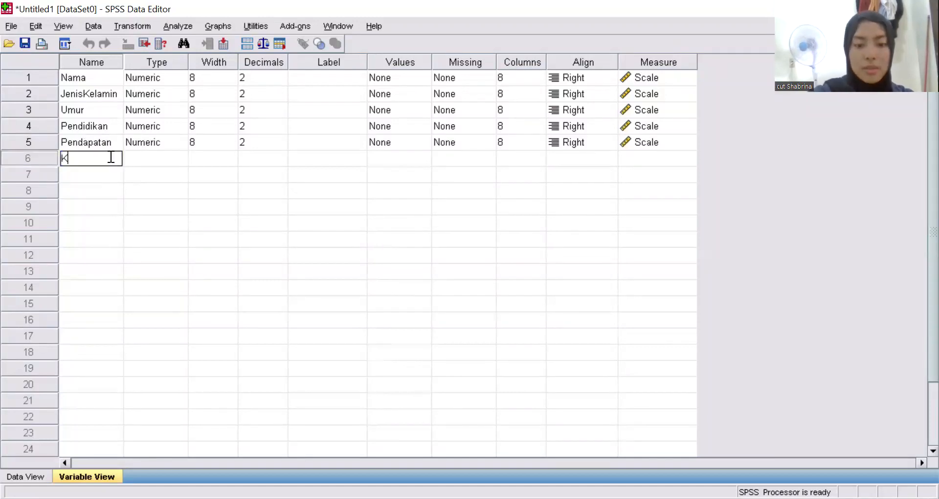
text(onsumsi)
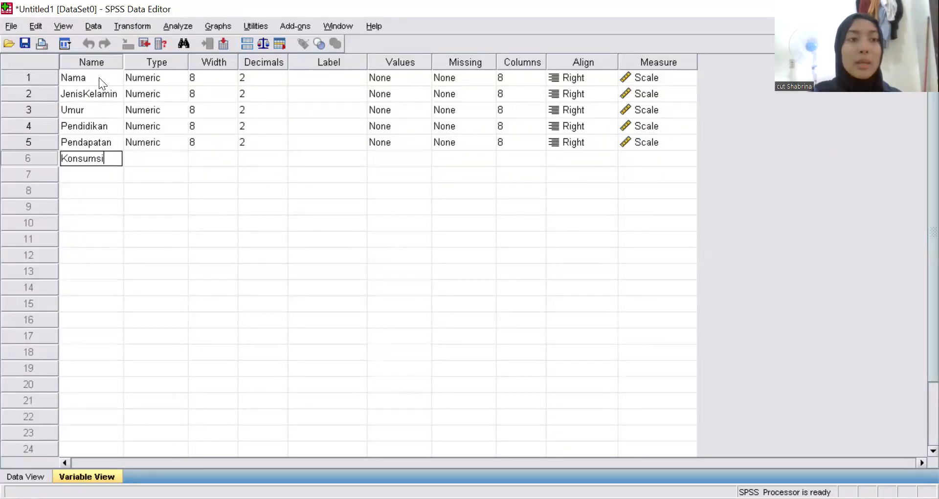
- Change the Nama variable's type to String and set its width to 20
click(166, 78)
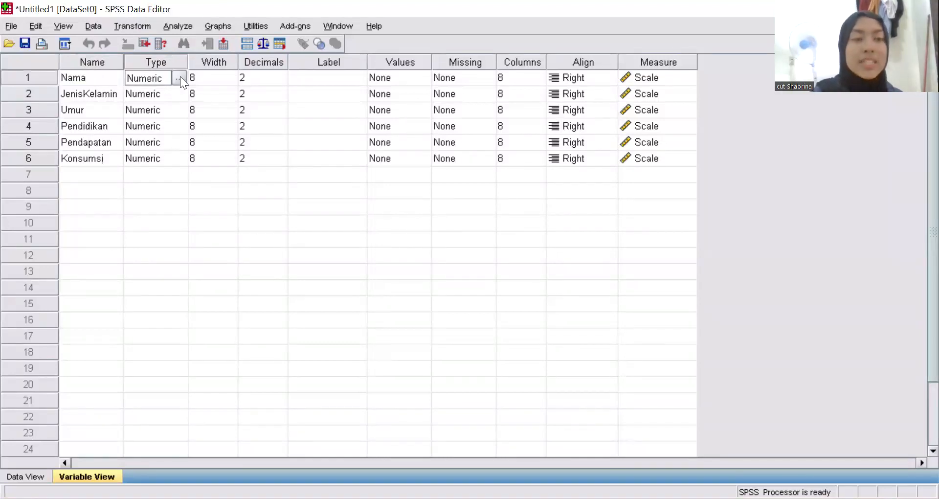
click(179, 78)
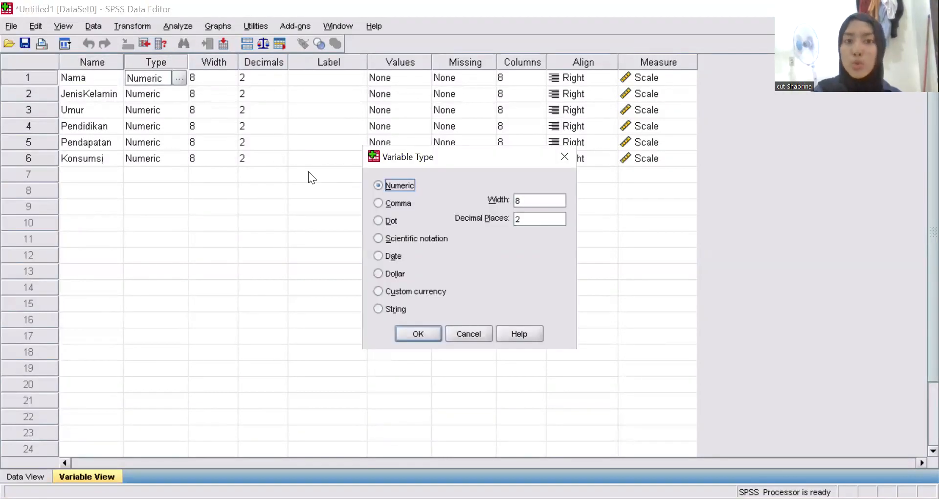
click(379, 308)
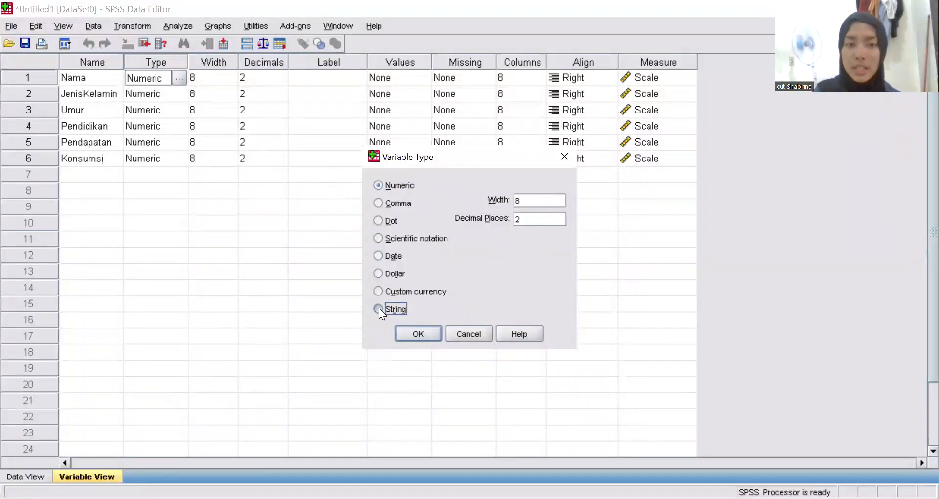
click(424, 331)
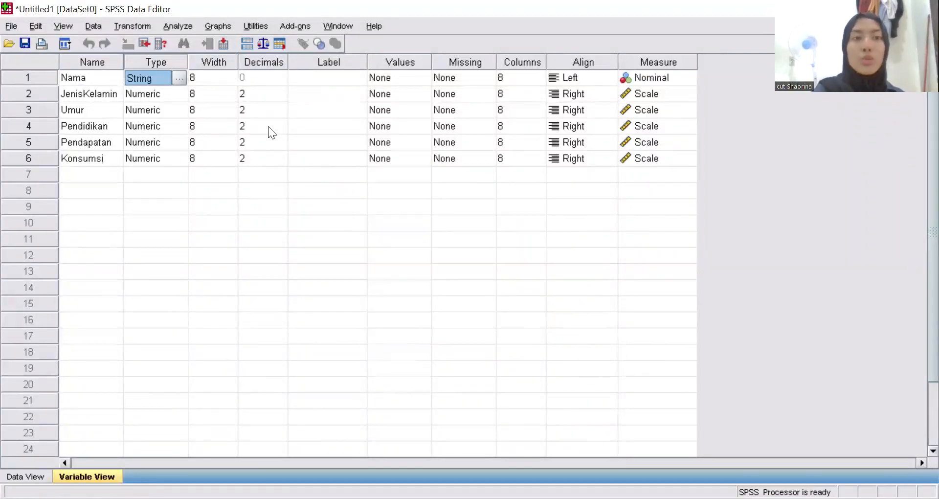
click(216, 77)
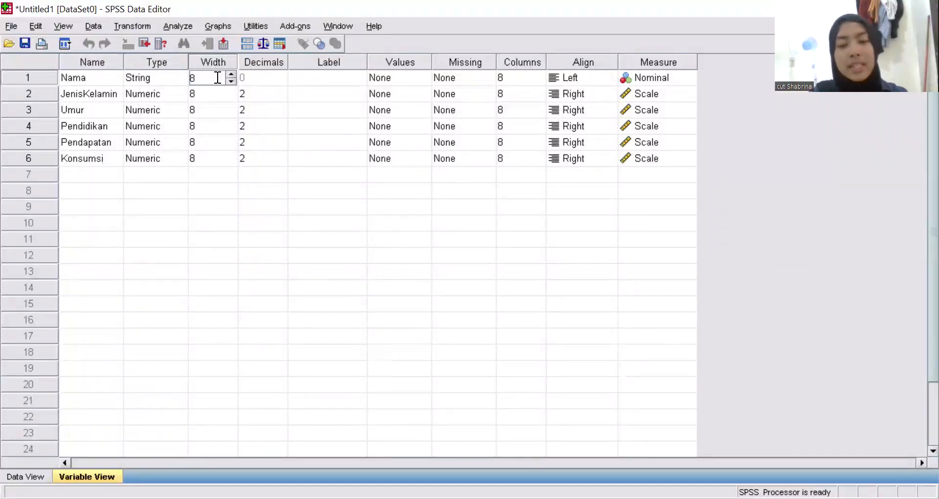
key(BackSpace)
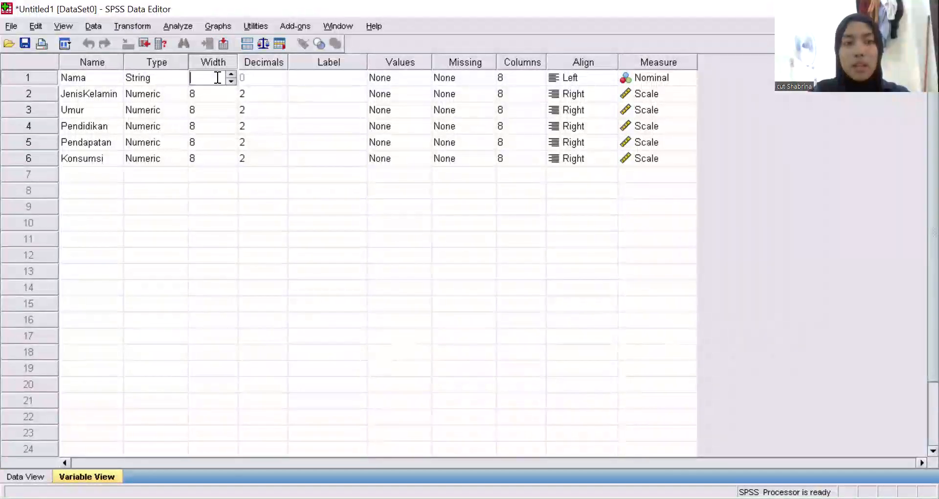
text(20)
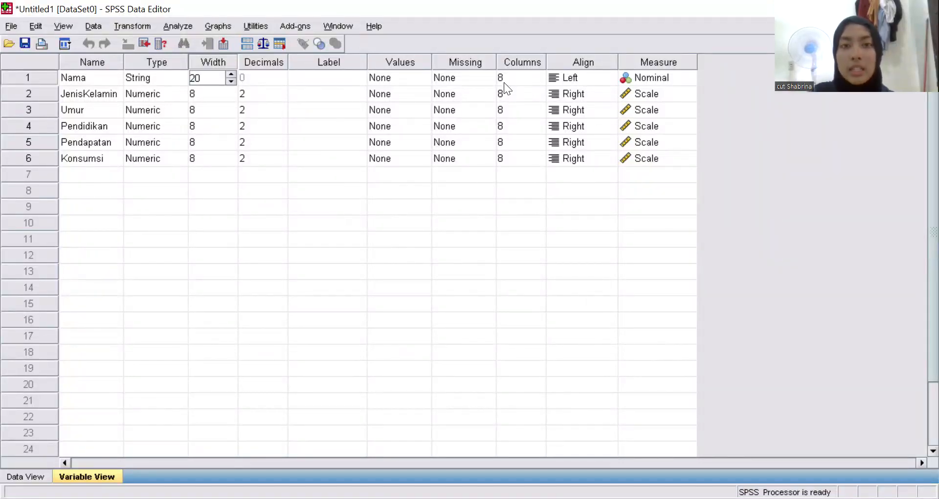
click(589, 79)
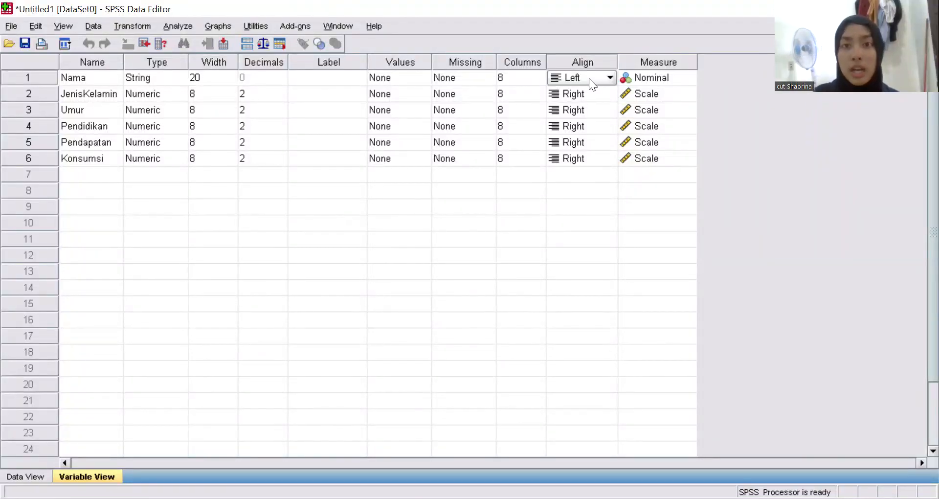
click(610, 78)
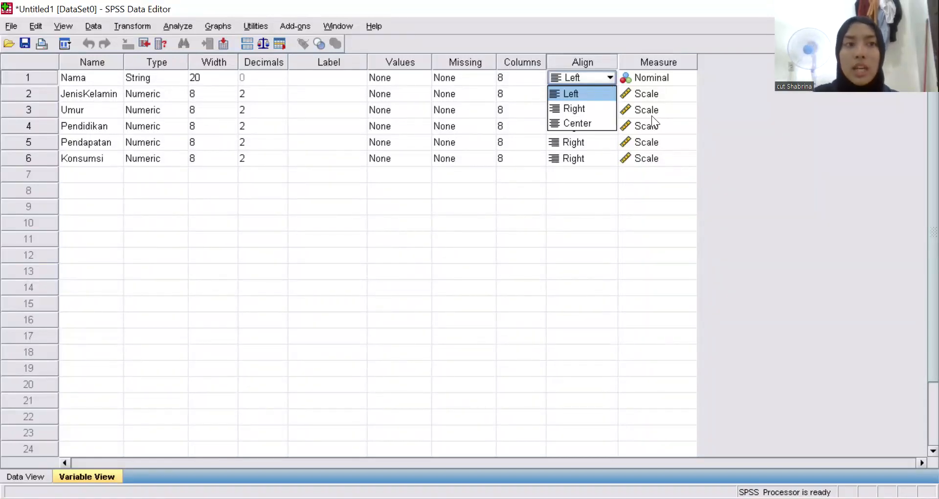
click(673, 73)
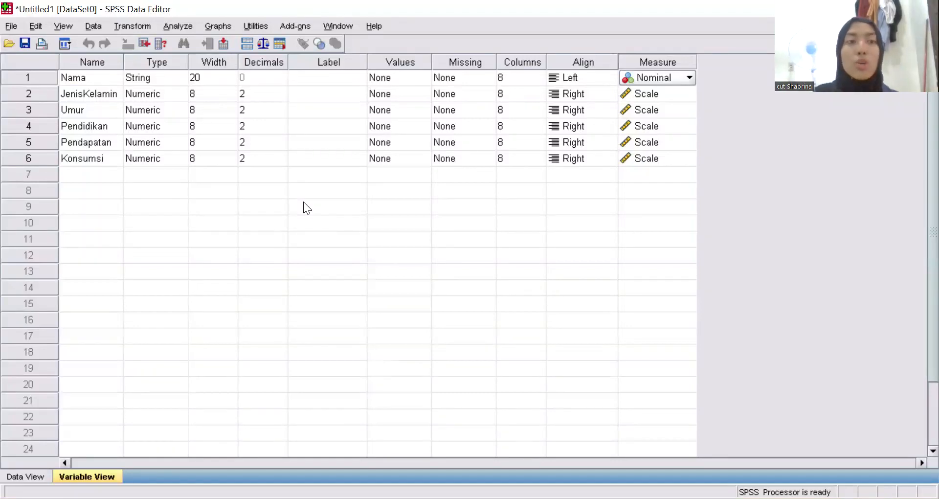
- Set the decimals to 0 for JenisKelamin, Umur, Pendidikan, Pendapatan and Konsumsi
click(264, 94)
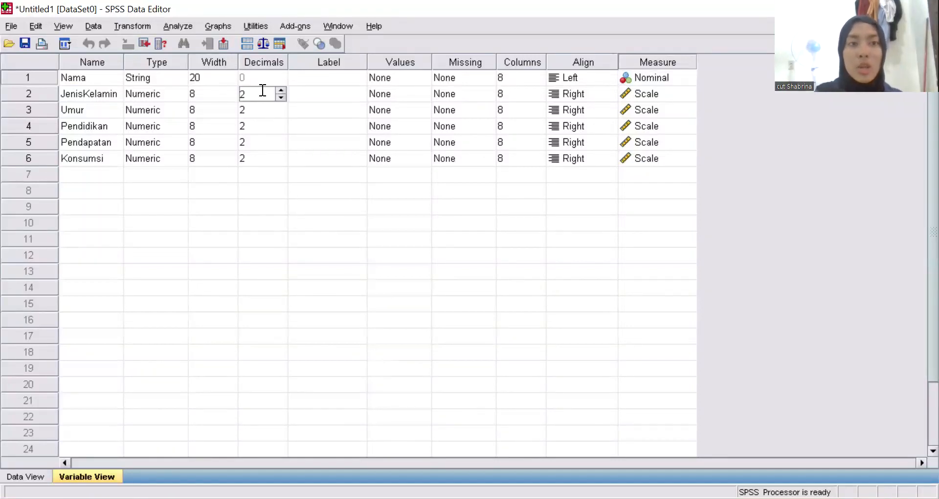
key(BackSpace)
text(0)
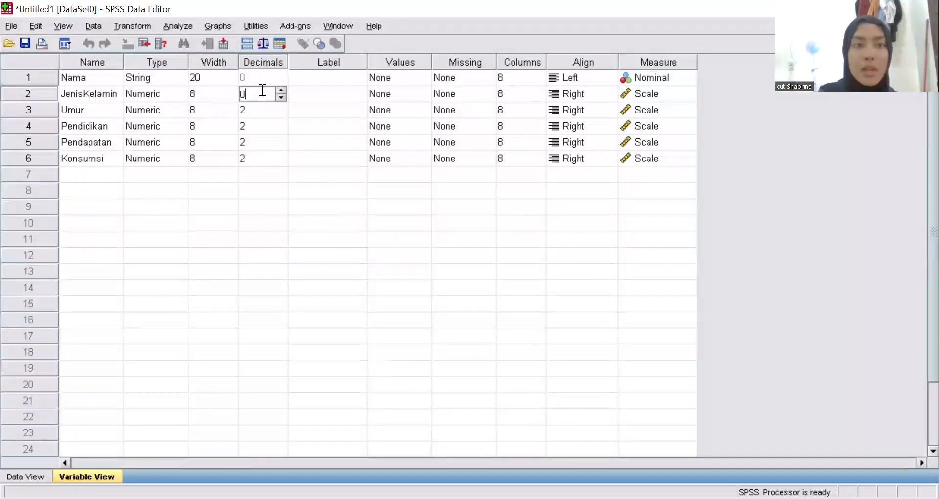
click(267, 108)
text(0)
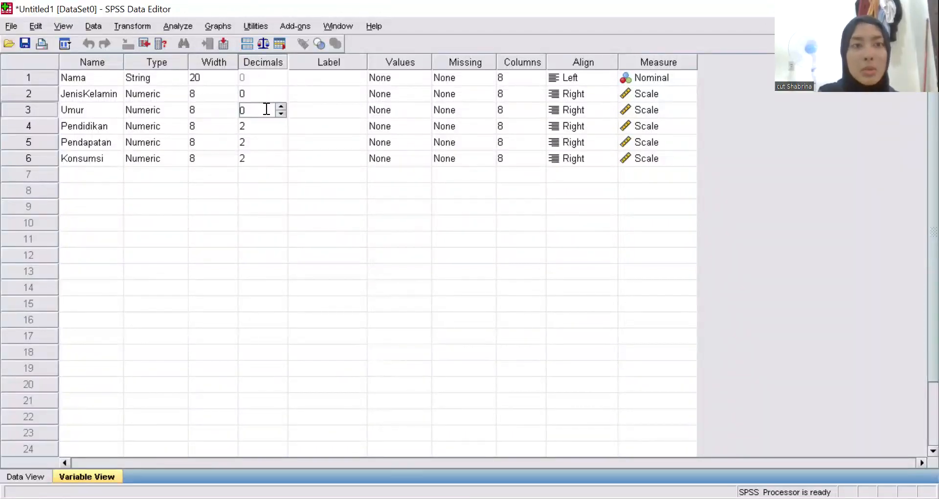
click(269, 125)
key(BackSpace)
text(0)
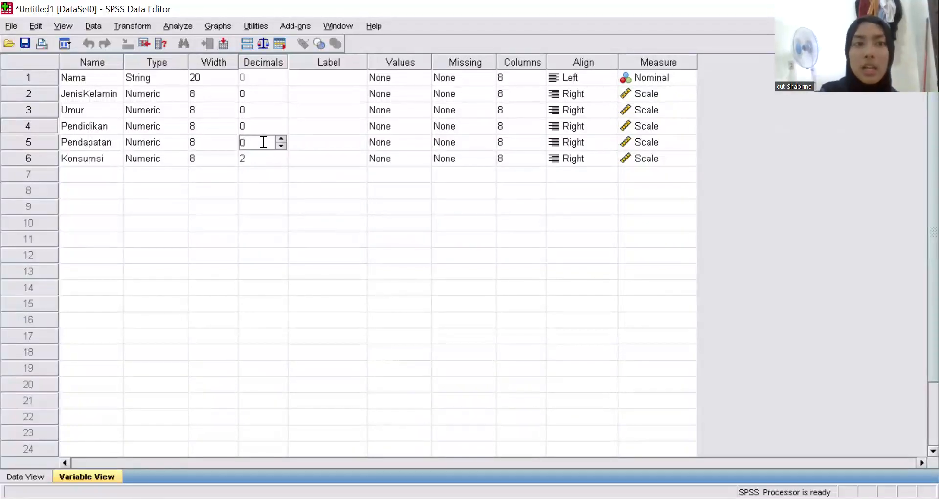
key(BackSpace)
text(0)
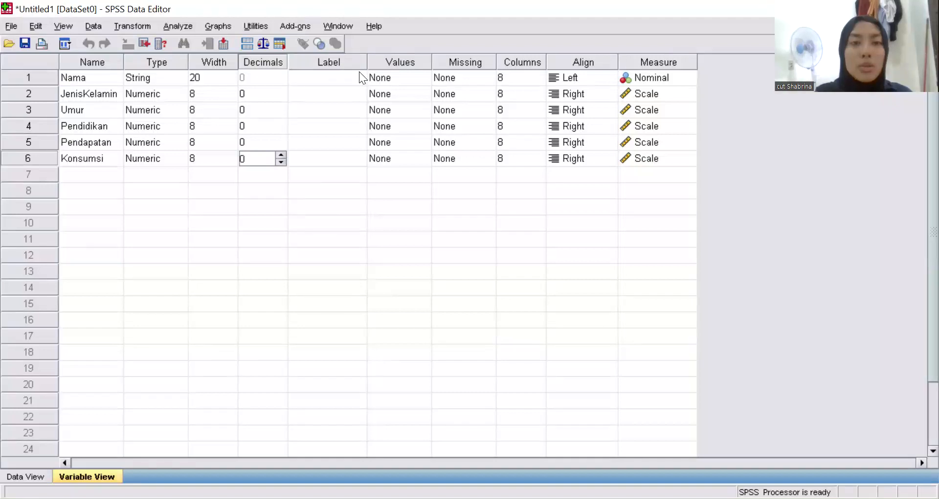
- Define value labels for JenisKelamin, with 1 as Laki-laki and 2 as Perempuan
click(394, 90)
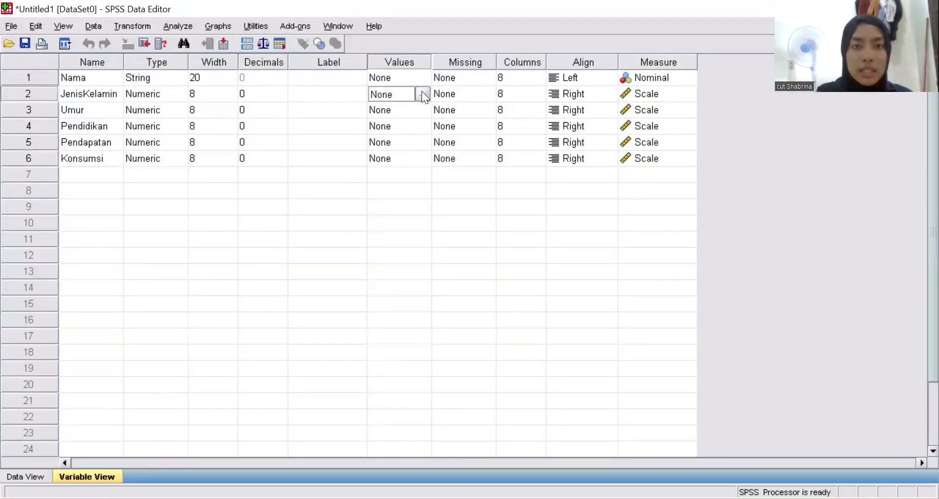
click(423, 94)
text(1)
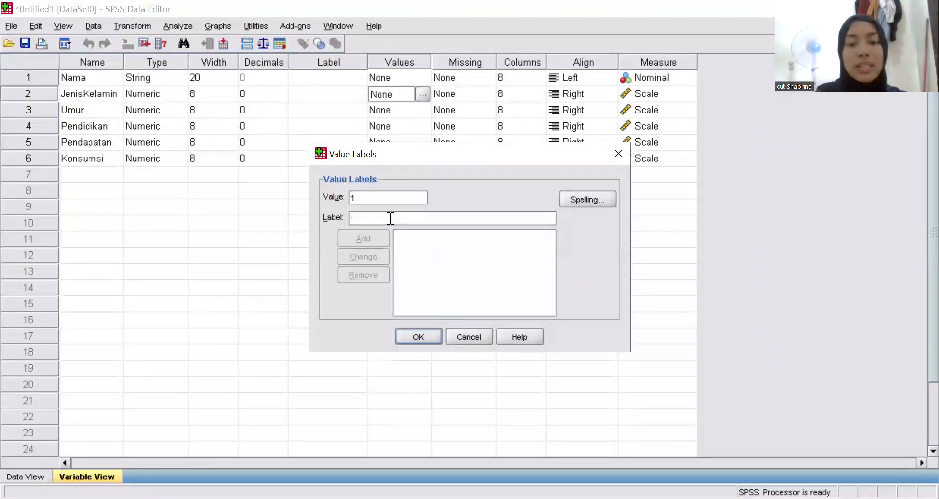
text(La)
key(BackSpace)
text(aki-laki)
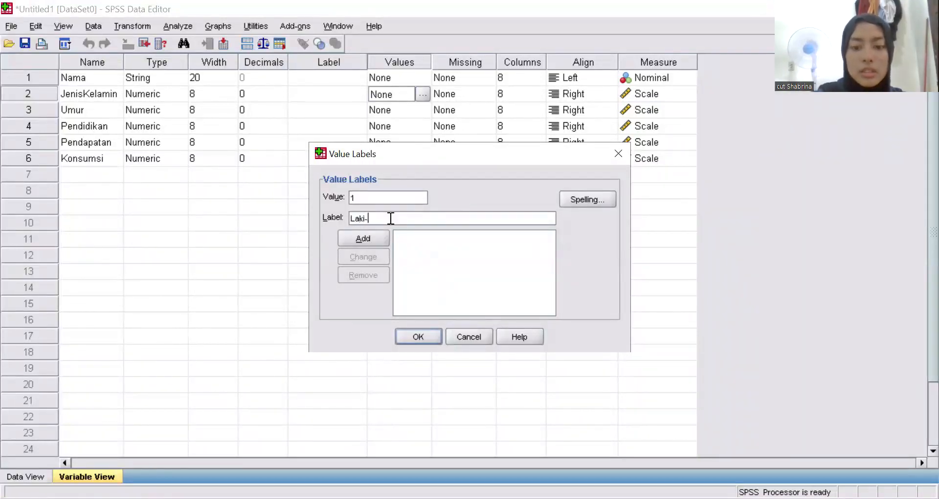
click(374, 237)
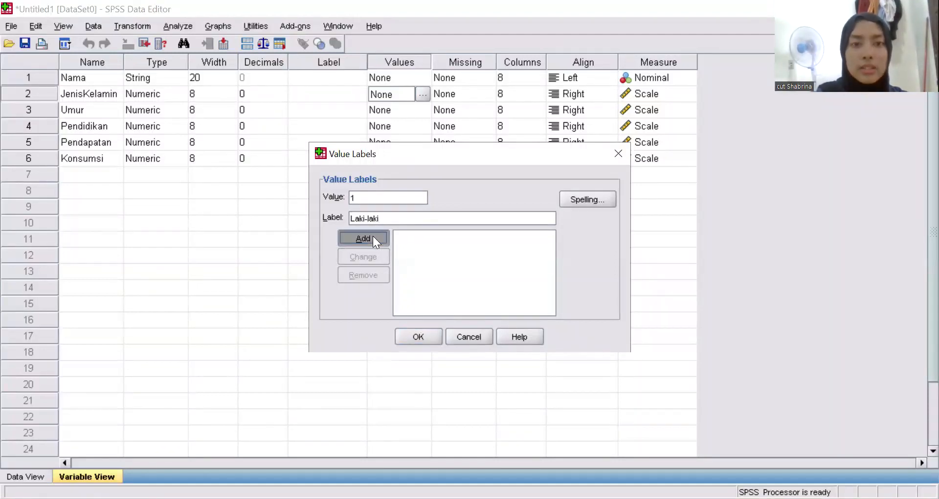
text(2)
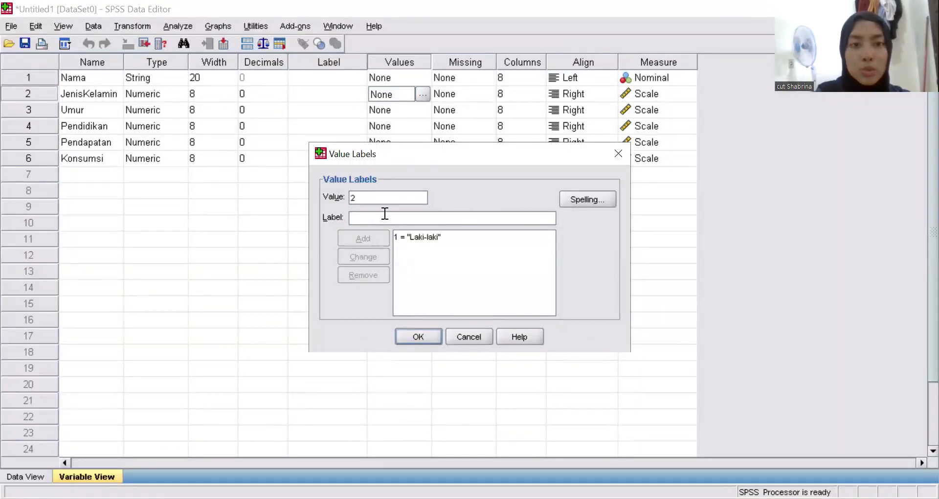
text(Perempuan)
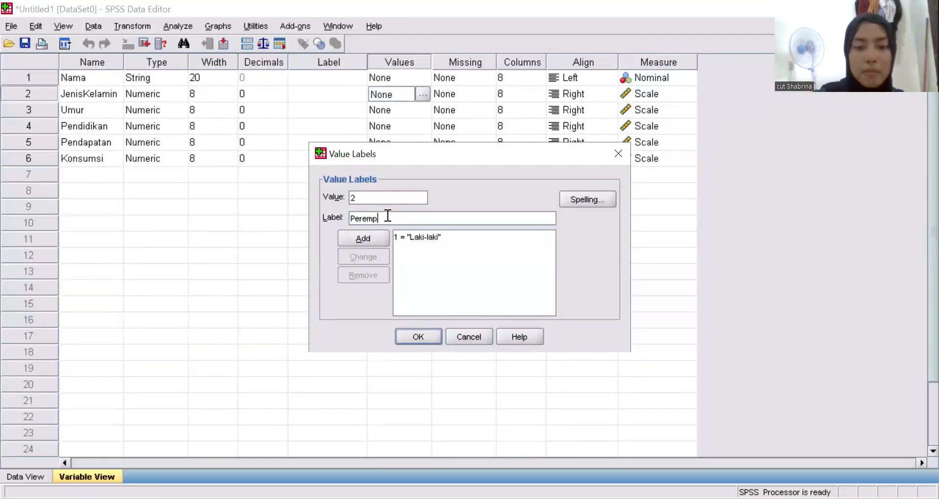
click(373, 231)
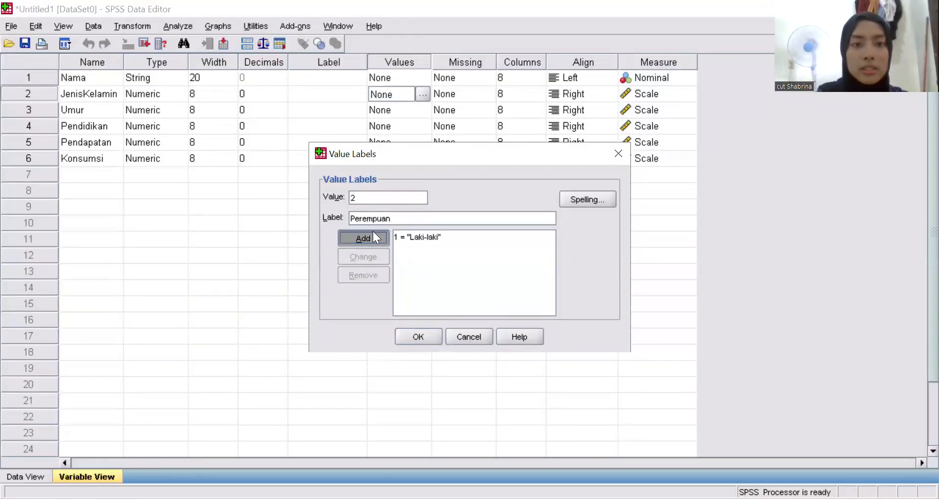
click(427, 336)
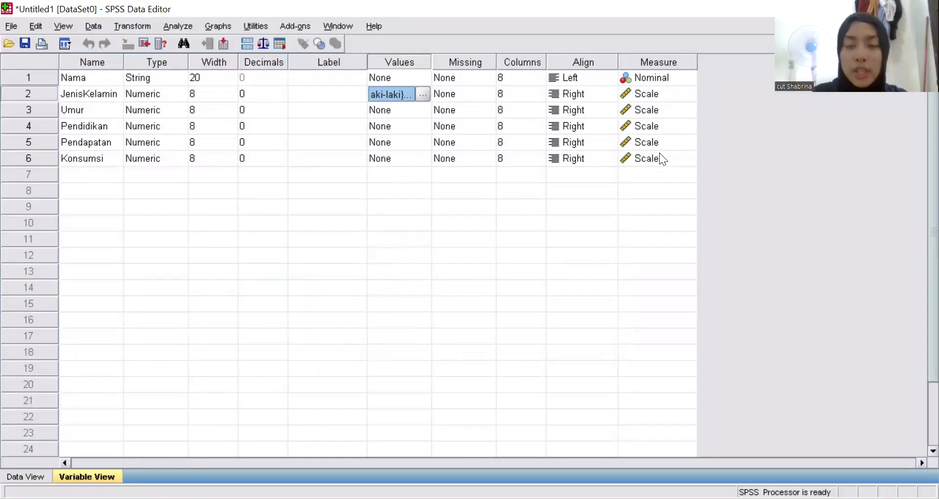
- Set the measurement level of the JenisKelamin variable to Nominal
click(668, 93)
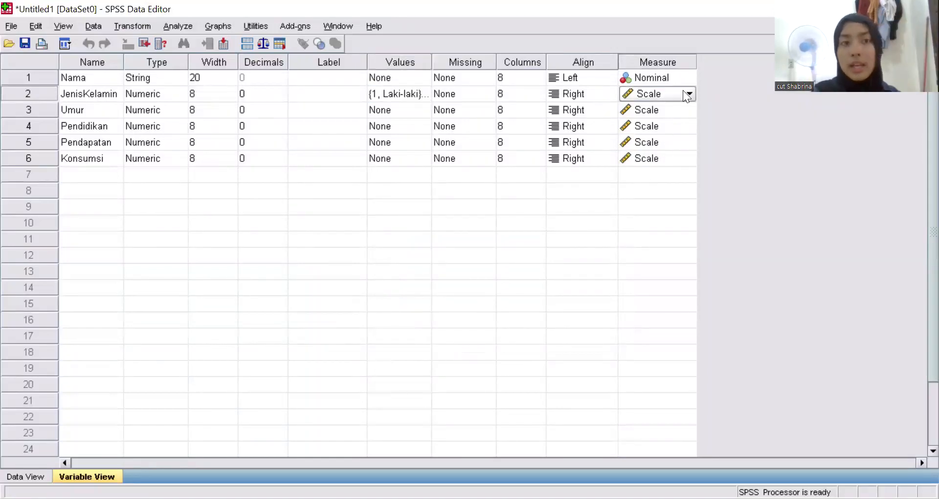
click(690, 91)
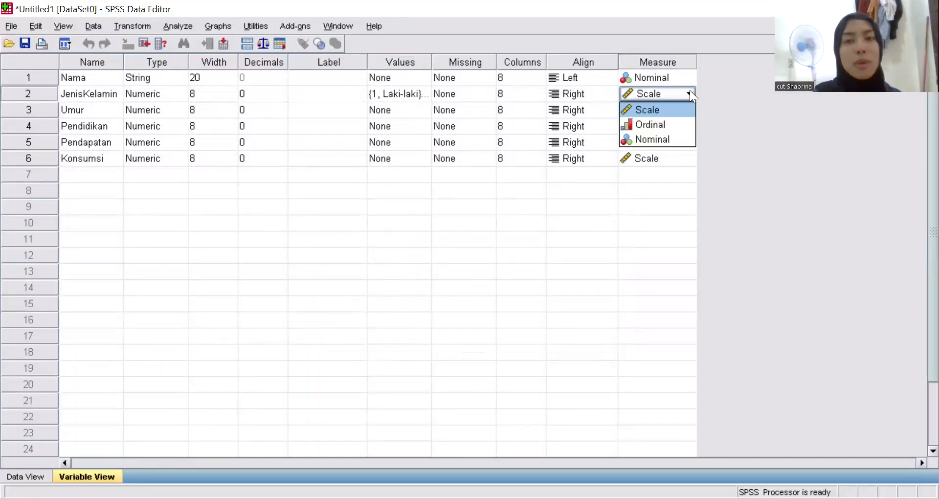
click(680, 140)
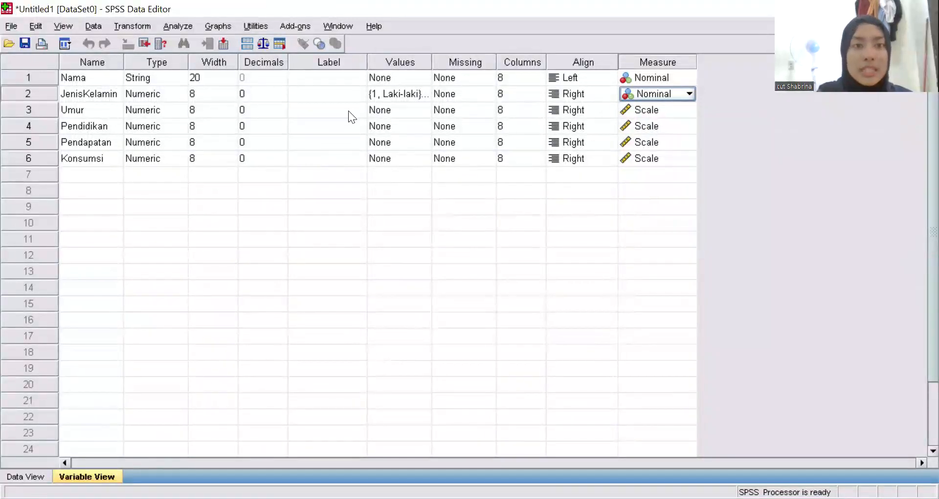
- Start the value labels for Pendidikan by adding 1 as SD and 2 as SLTP
click(393, 127)
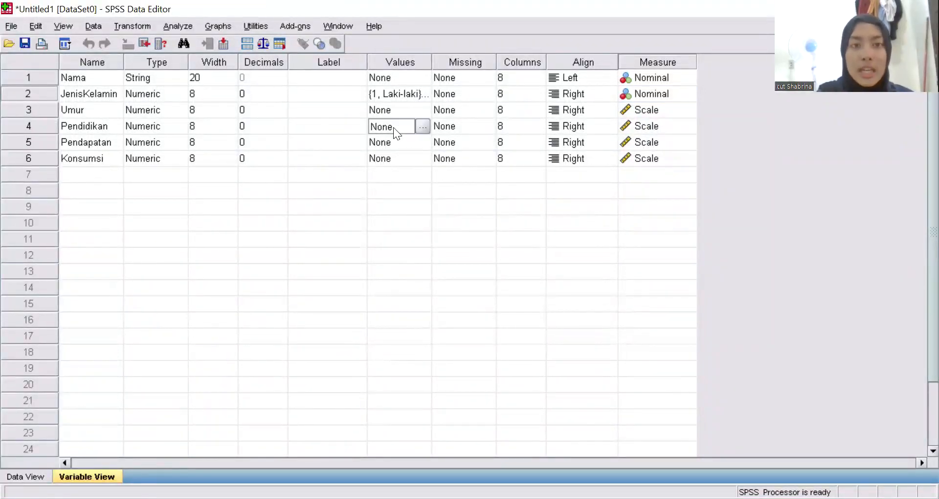
click(422, 127)
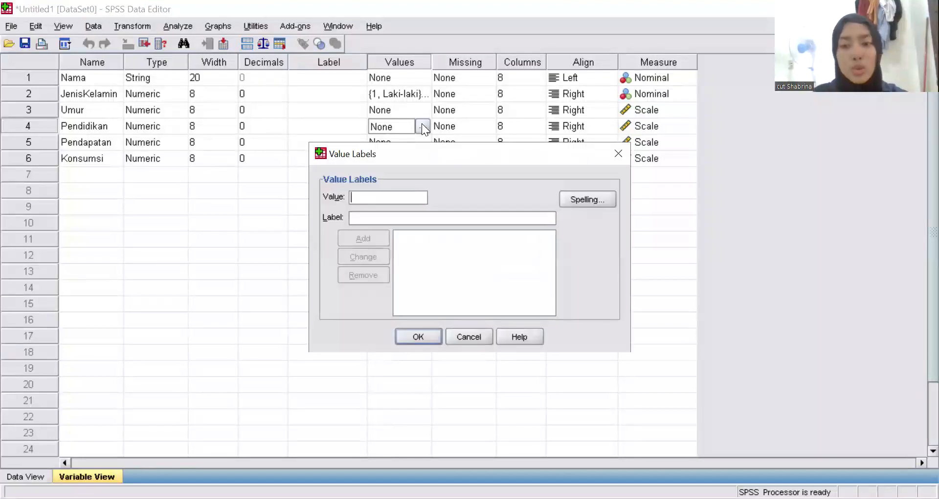
click(414, 197)
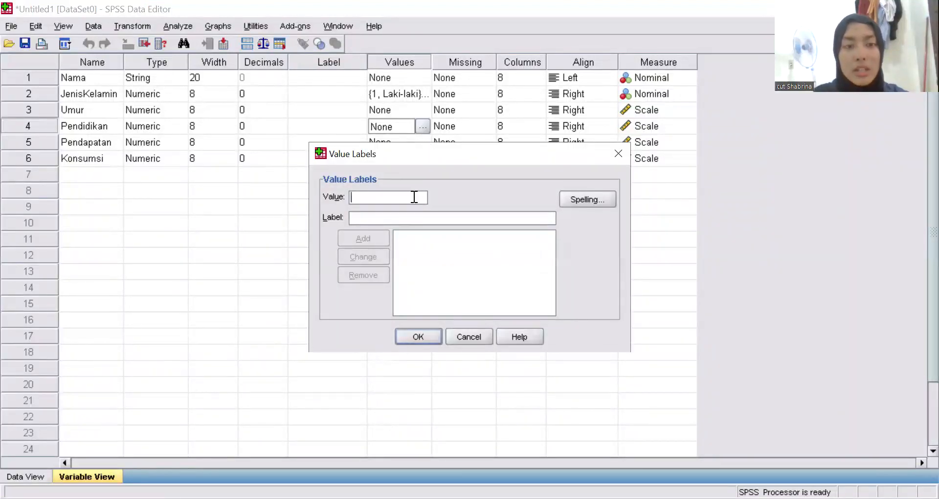
text(1)
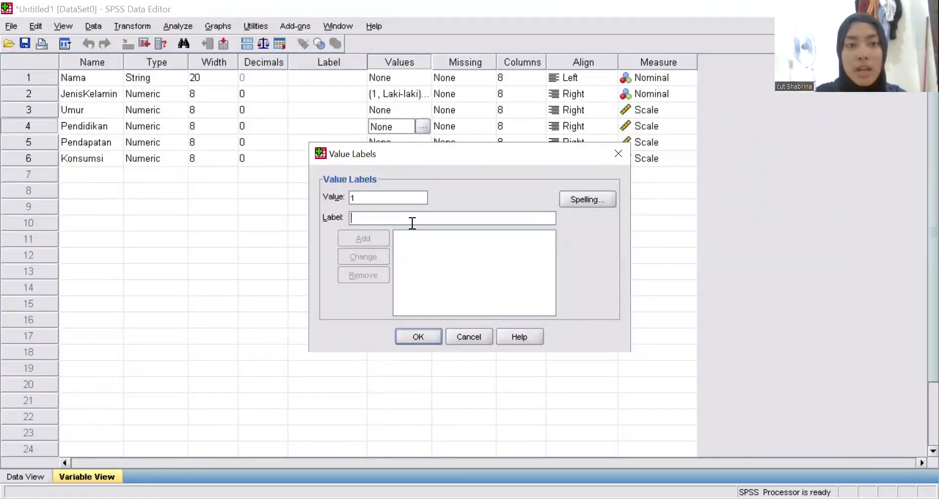
text(SD)
key(BackSpace)
text(D)
click(367, 235)
text(2)
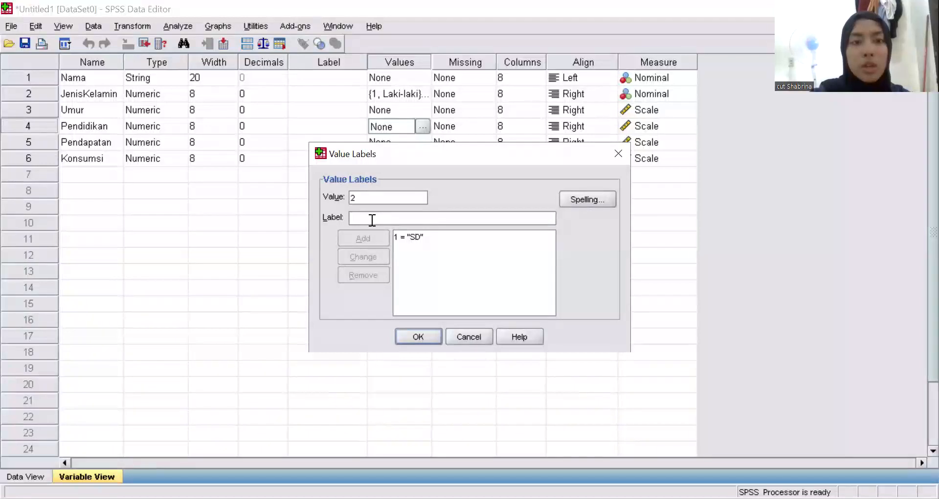
text(SLTP)
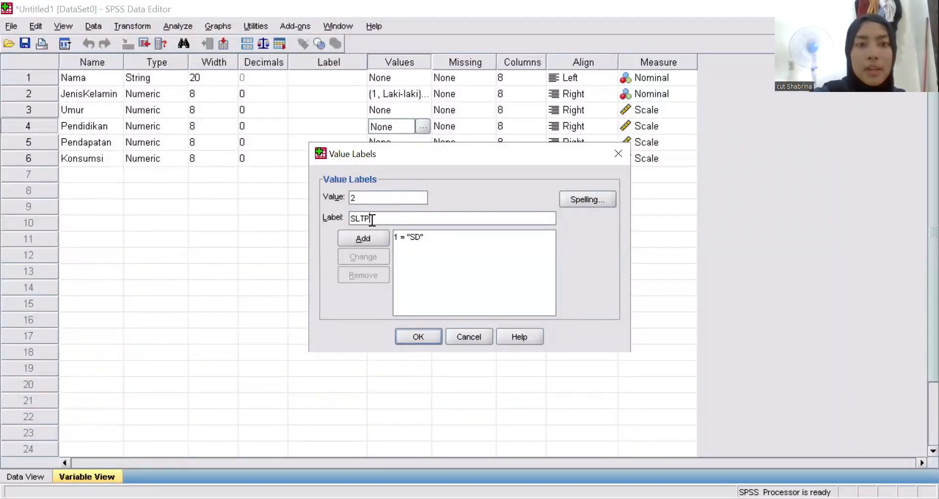
click(380, 237)
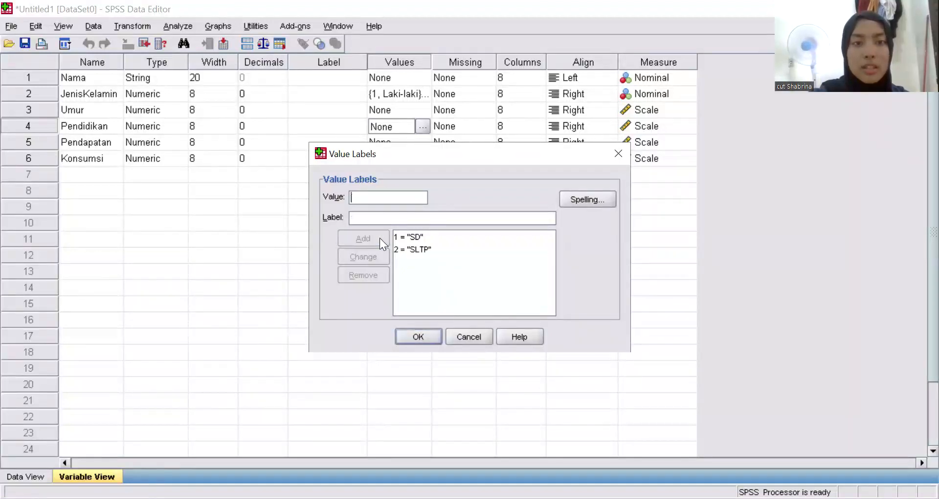
- Add the Pendidikan value labels 3 as SLTA, 4 as D3 and 5 as S1, and apply the label set
text(3)
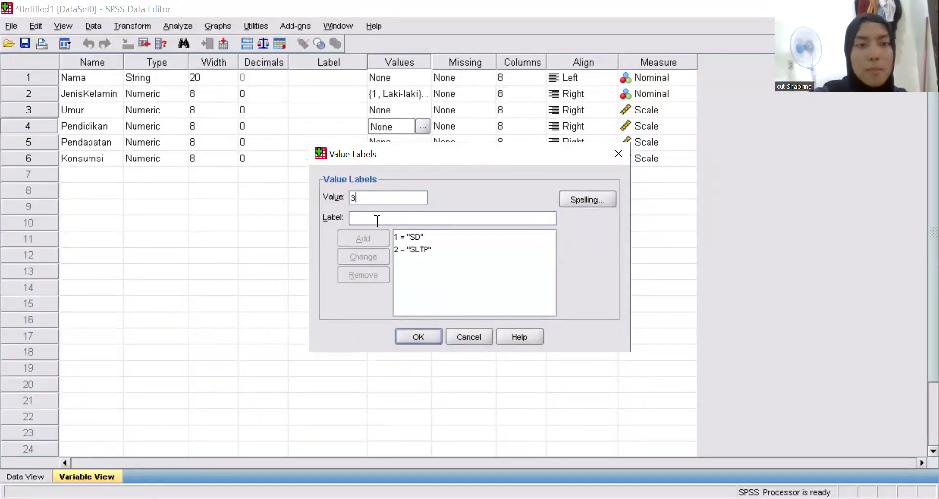
text(SLTA)
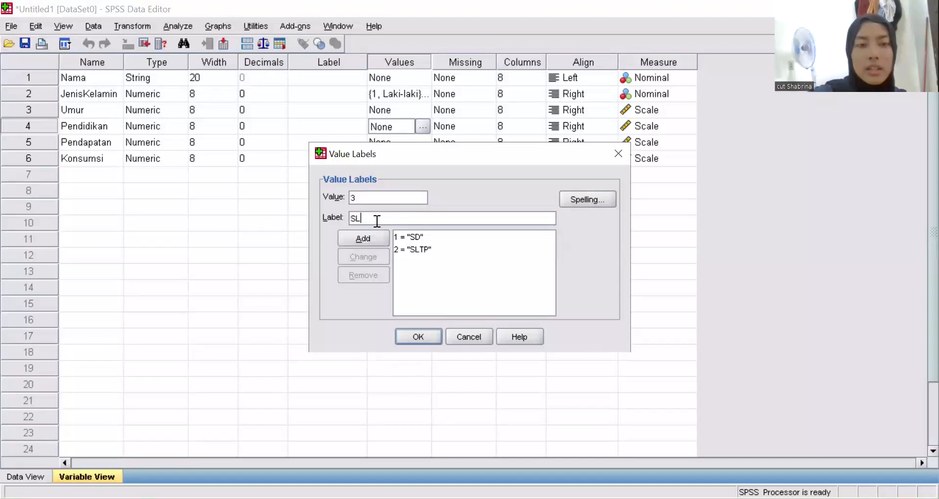
click(372, 237)
text(4)
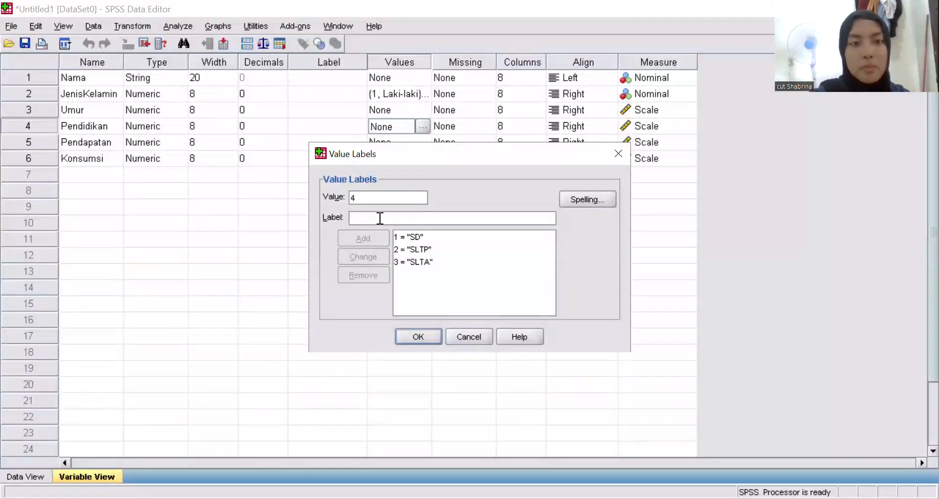
text(D3)
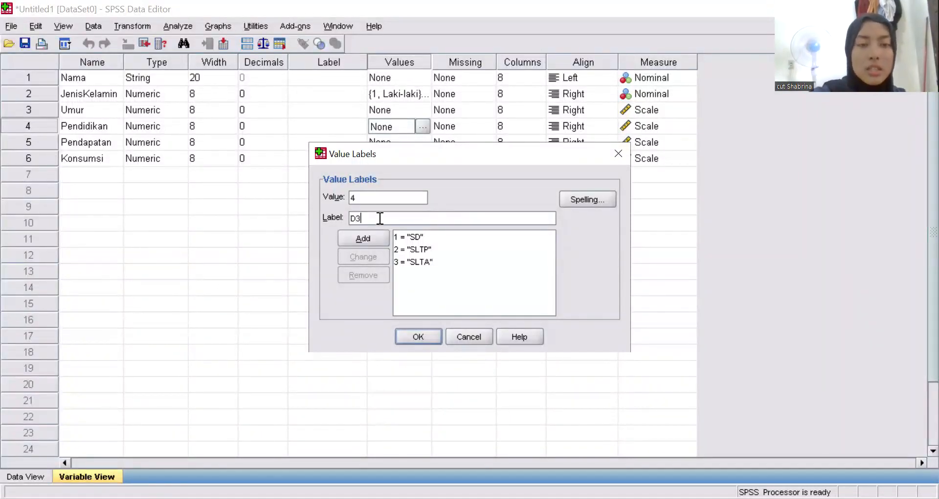
click(373, 240)
text(5)
click(376, 218)
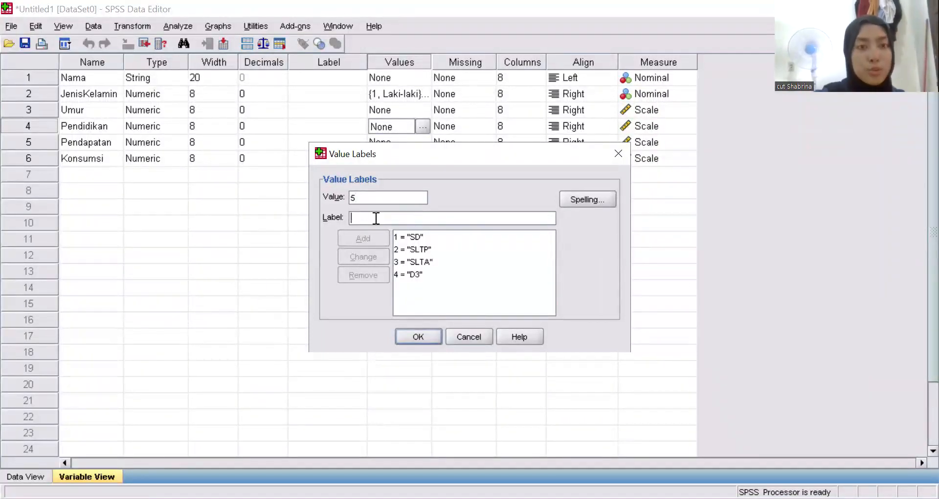
text(S1)
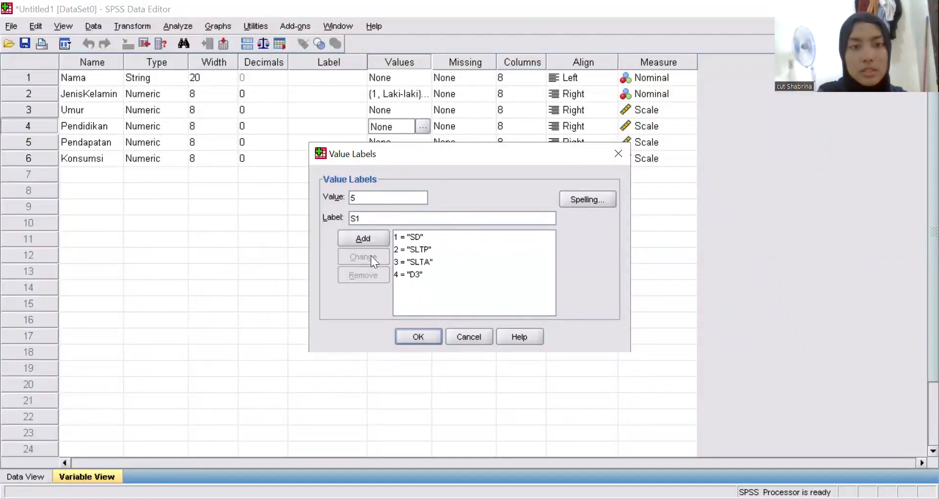
click(361, 241)
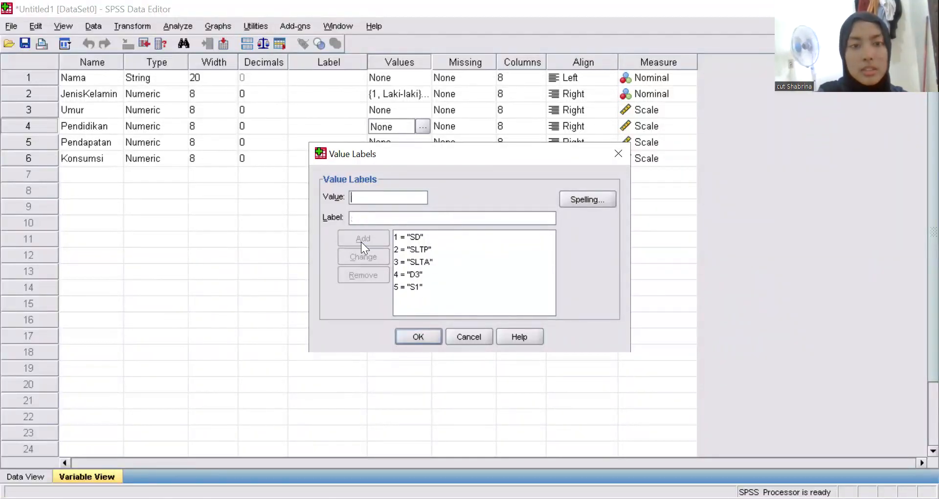
click(418, 336)
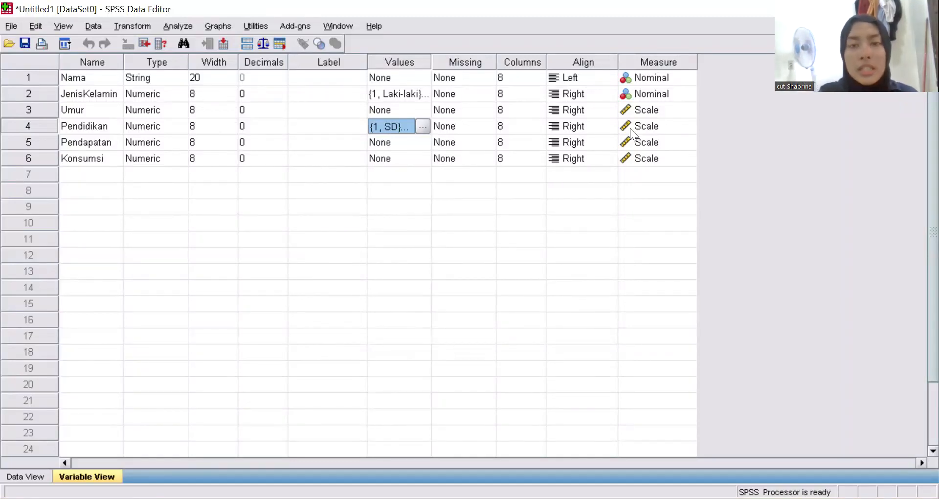
- Set the measurement level of the Pendidikan variable to Ordinal
click(649, 125)
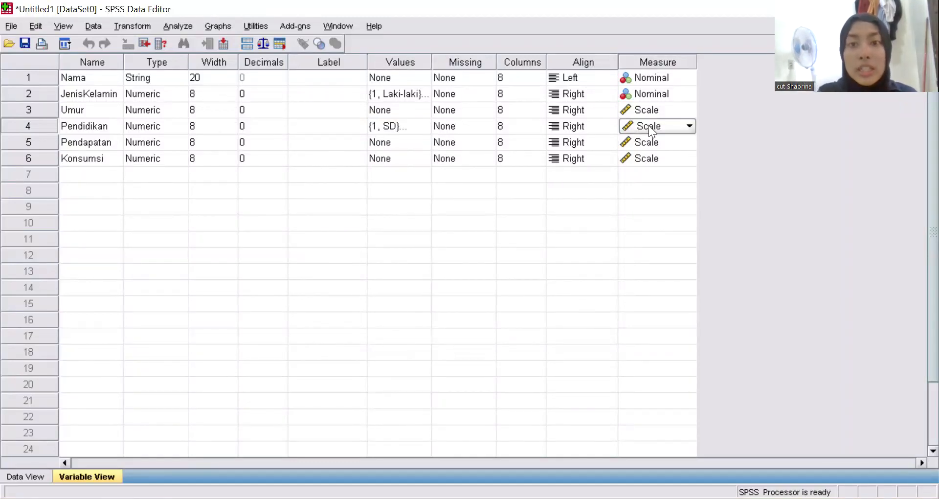
click(685, 124)
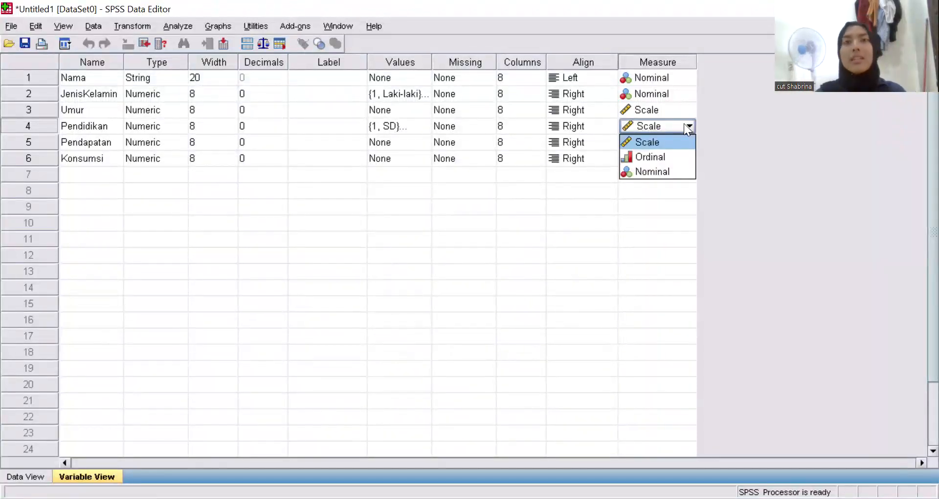
click(684, 156)
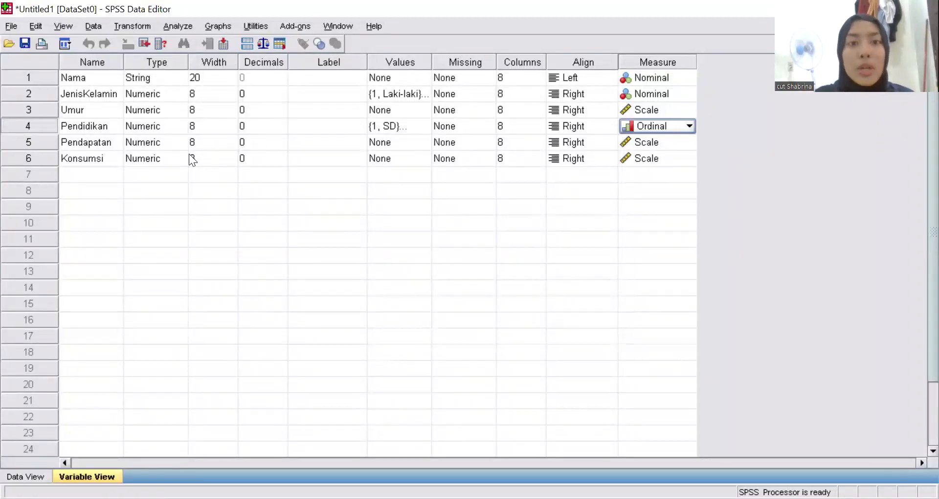
- Define 9999 as a discrete missing value for the Pendapatan variable
click(467, 141)
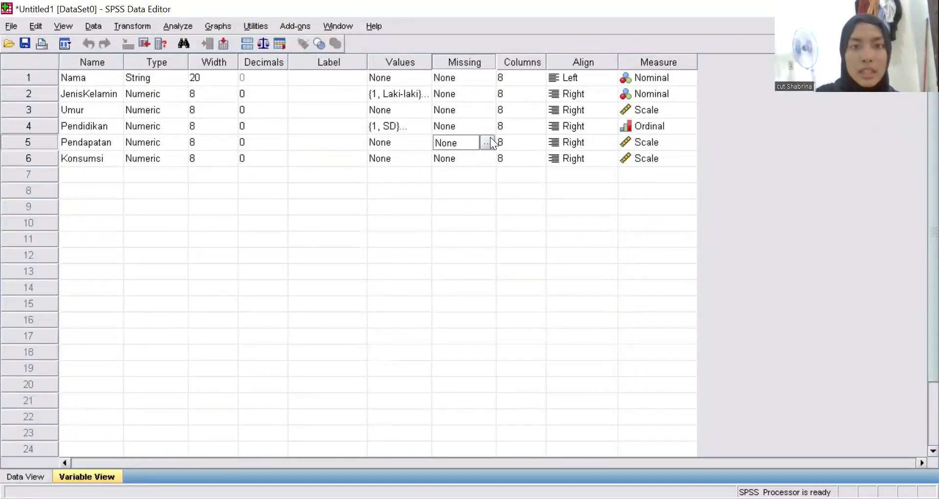
click(488, 139)
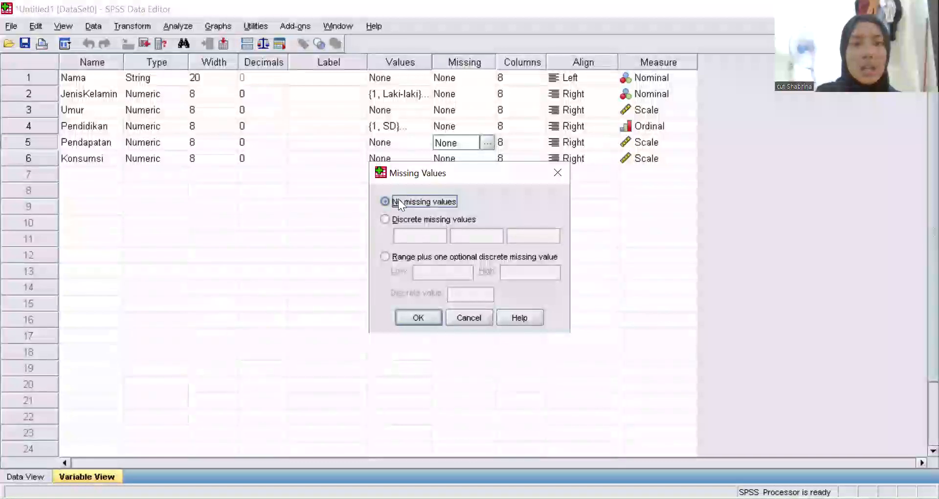
click(386, 215)
click(405, 234)
text(999)
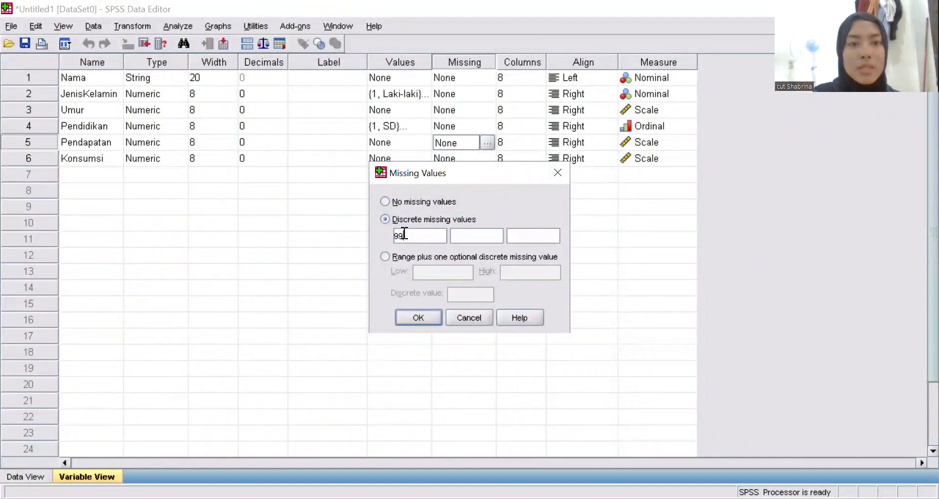
text(9)
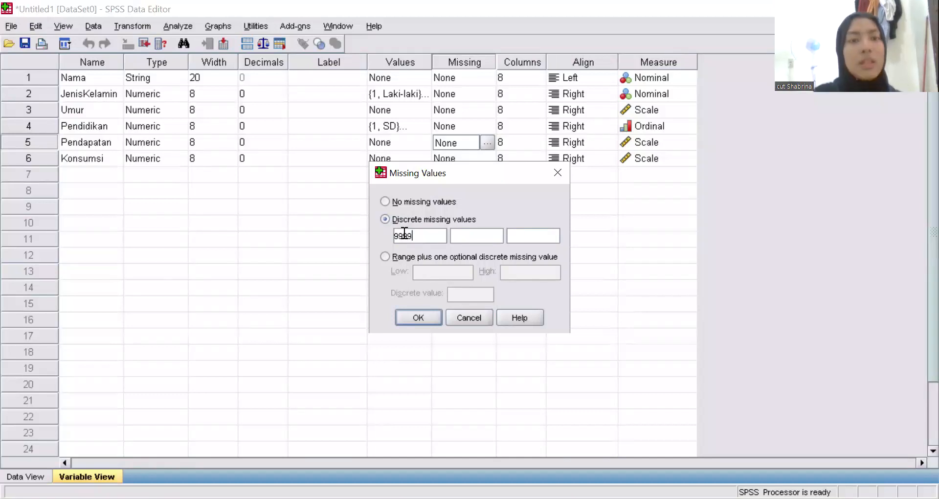
click(418, 311)
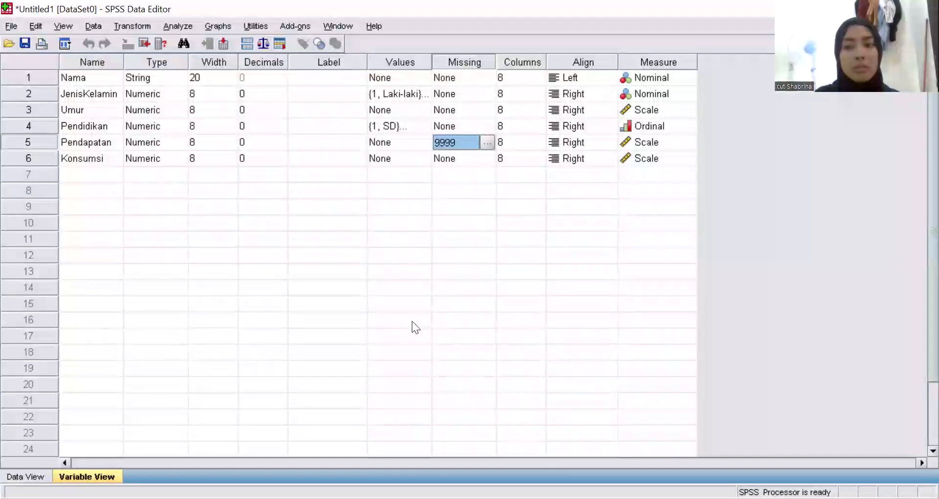
- Define 9999 as a discrete missing value for the Konsumsi variable
click(447, 160)
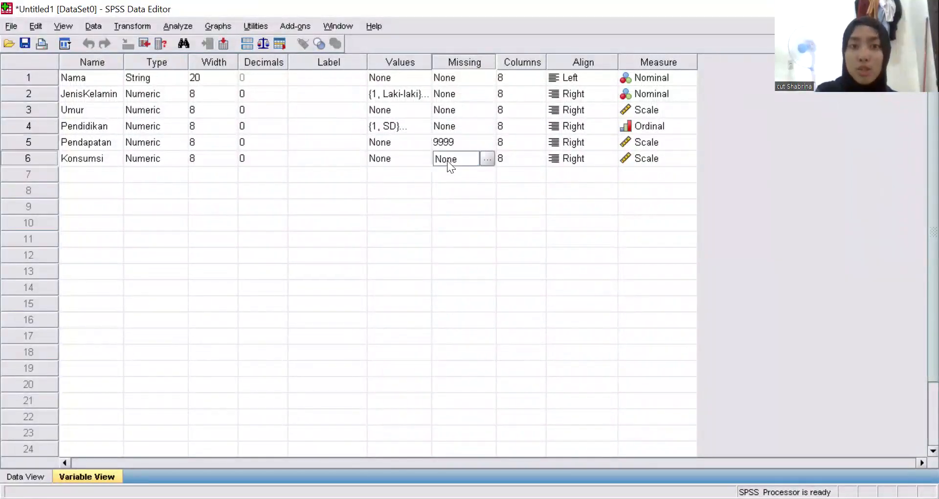
click(486, 156)
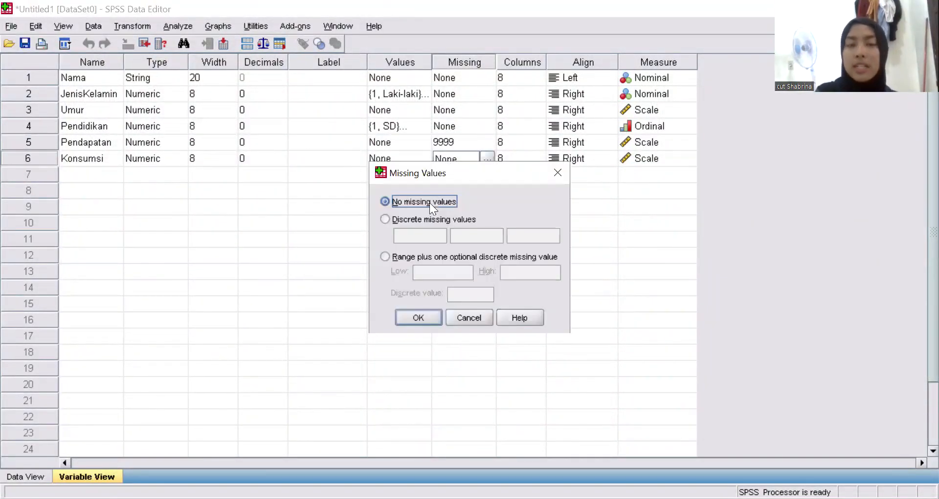
click(424, 216)
click(422, 230)
text(9999)
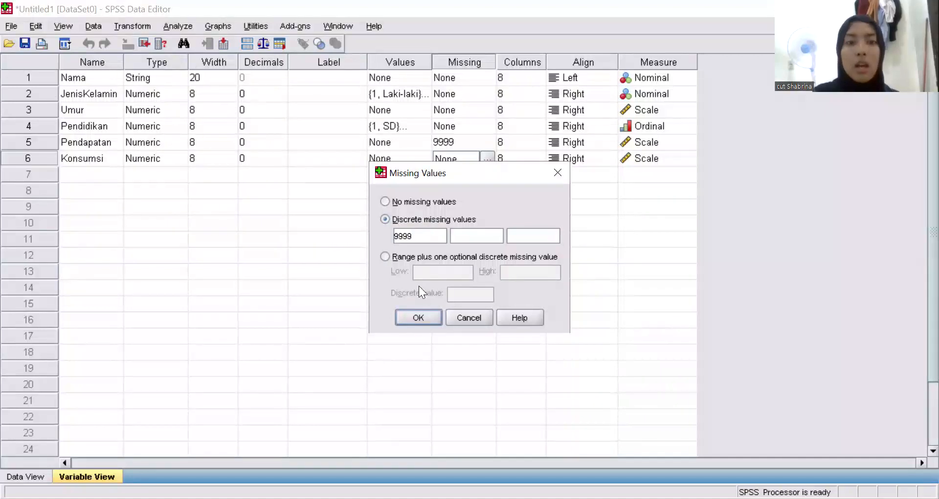
click(419, 317)
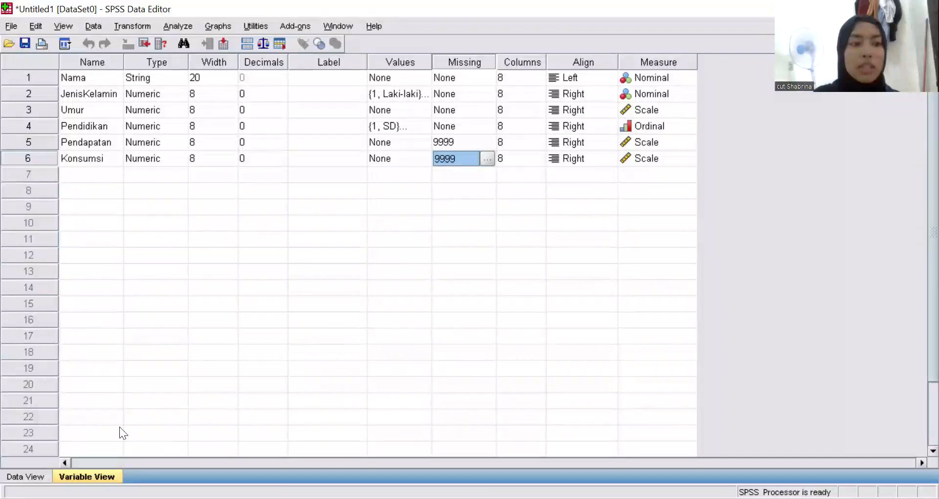
- Switch to the data grid and widen the JenisKelamin and Pendidikan columns slightly
click(27, 476)
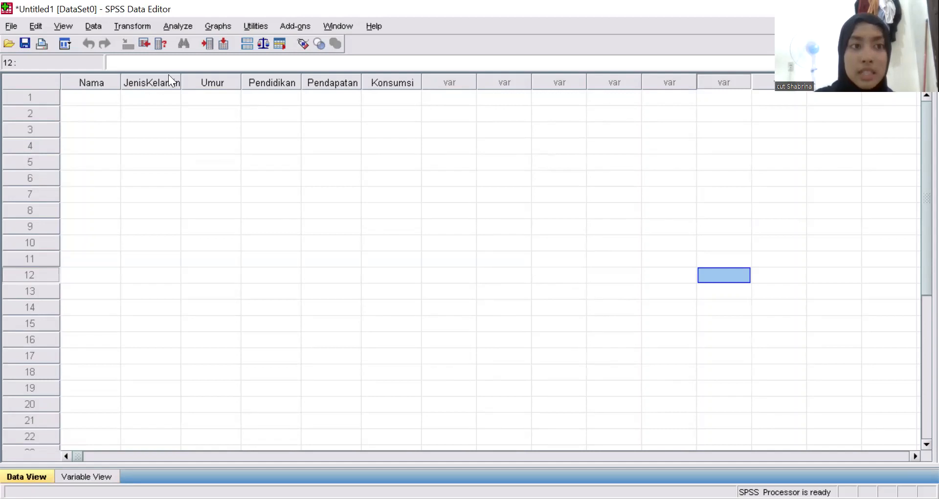
drag(181, 82, 201, 81)
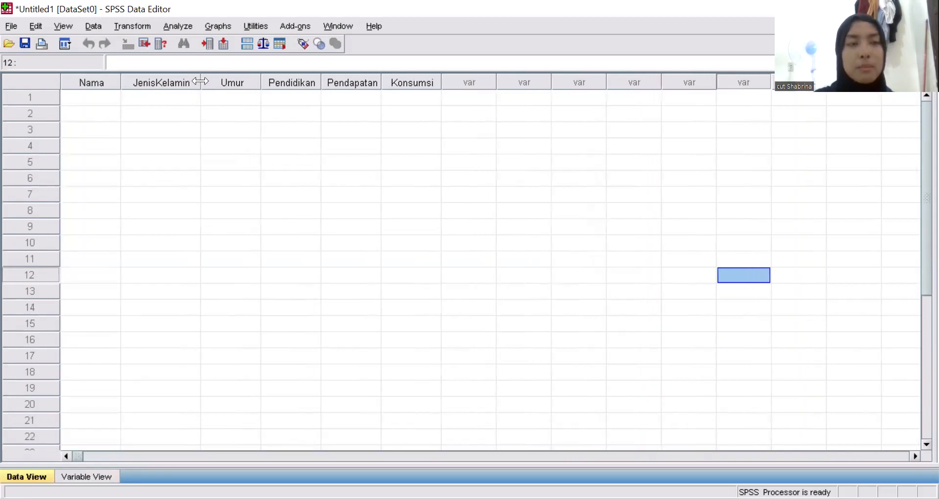
drag(321, 80, 331, 79)
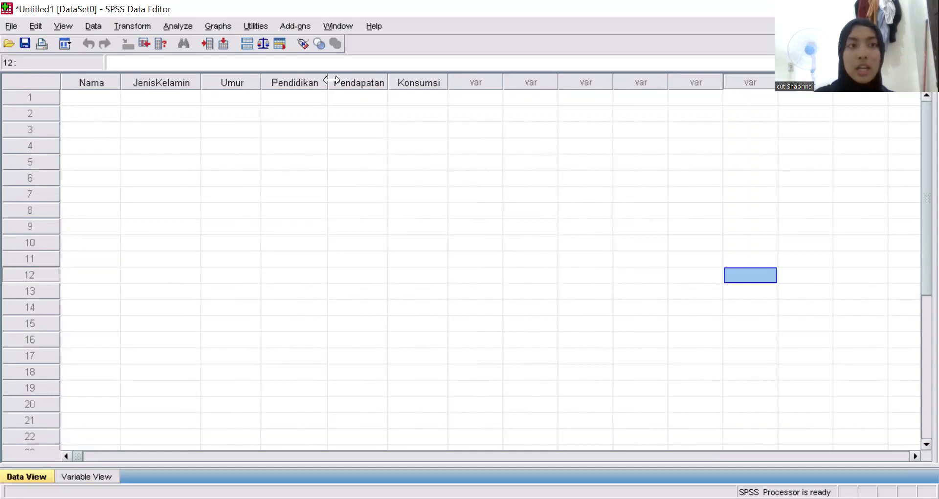
- Paste the copied respondent records into the data grid, starting at the first Nama cell
click(88, 99)
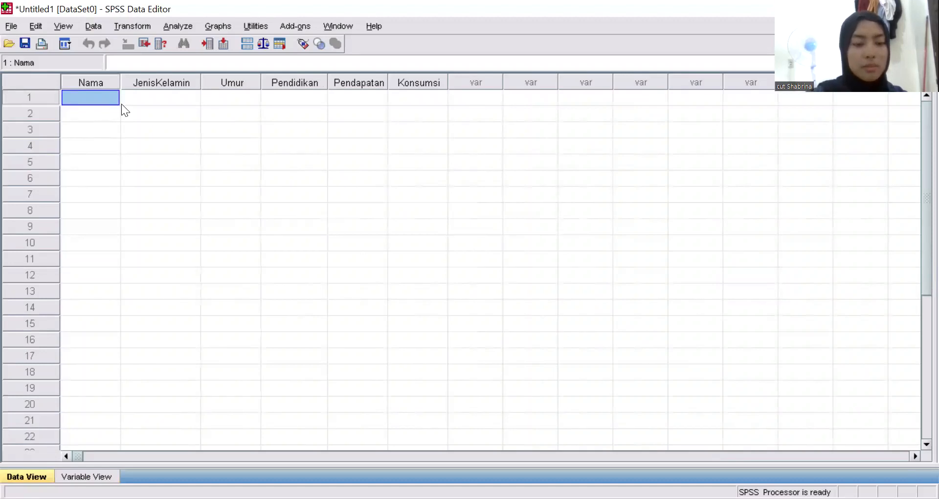
key(ctrl+v)
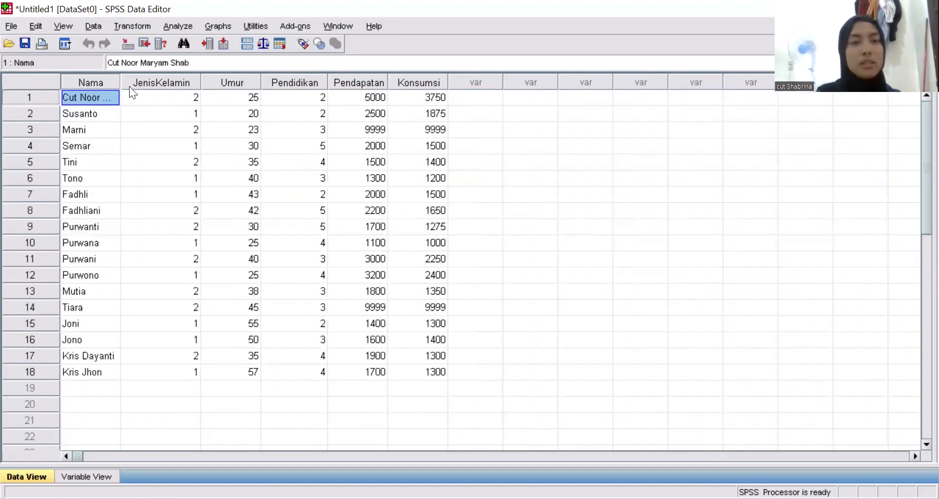
- Widen the Nama column so the longest respondent name fits in full
drag(120, 78, 193, 71)
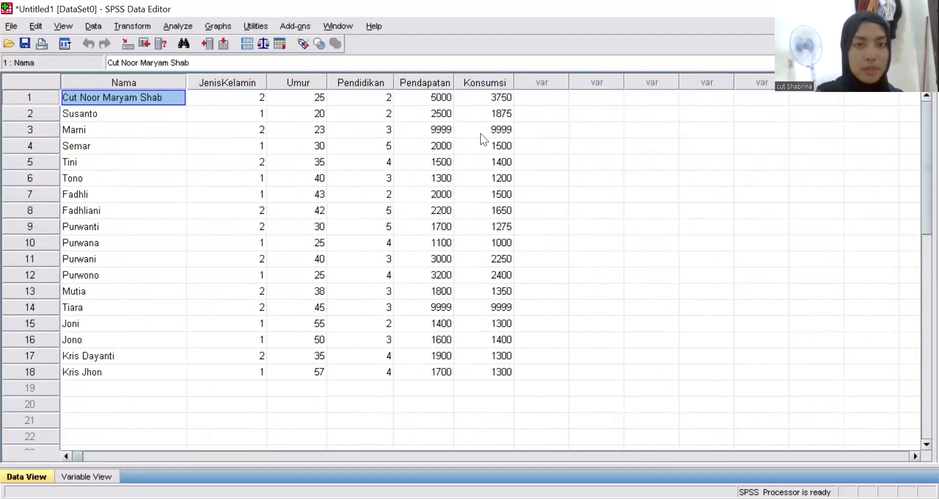
click(571, 146)
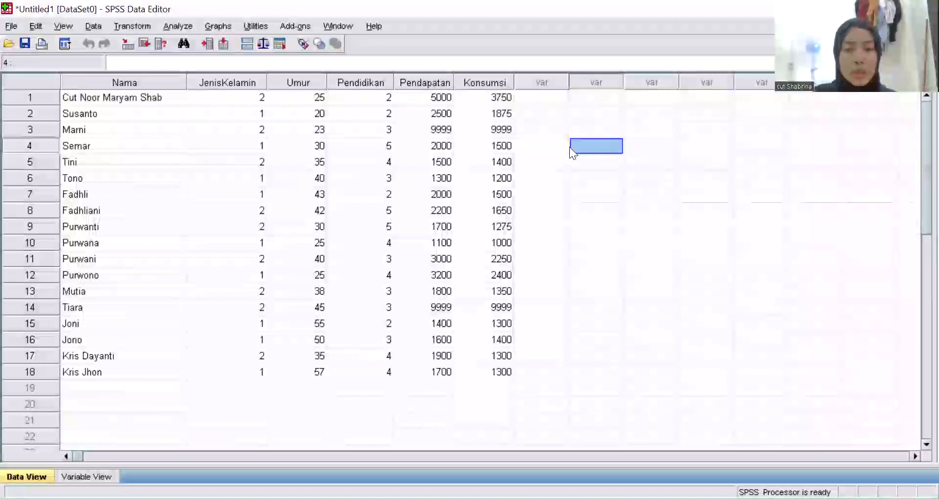
- Start a Descriptives analysis and add Umur, Pendapatan and Konsumsi as the variables to analyse
click(188, 26)
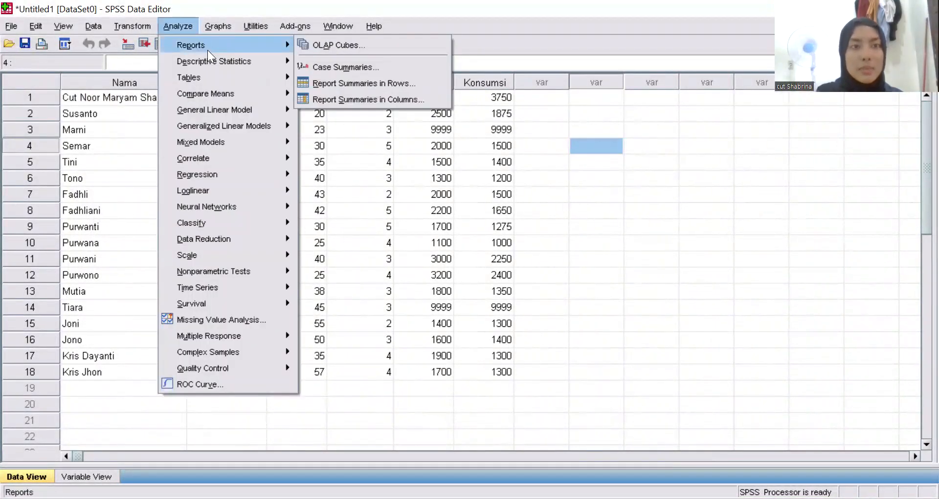
mouse_move(213, 61)
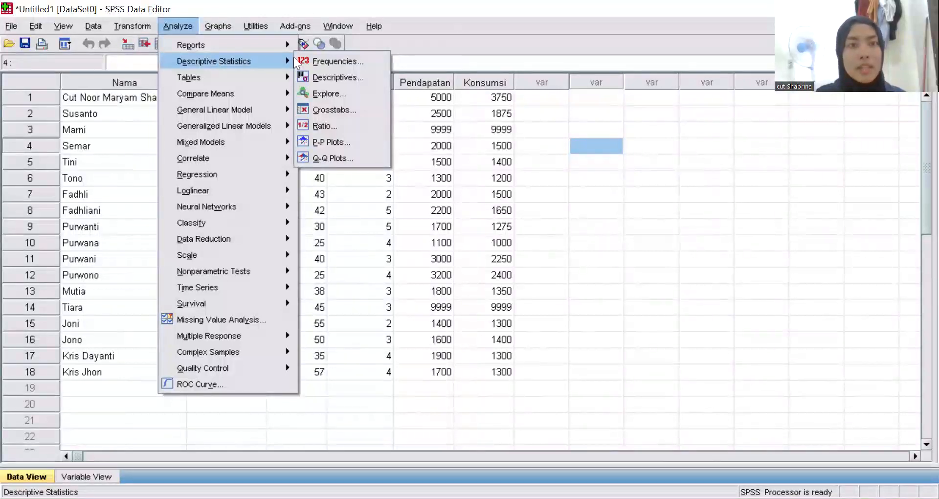
click(314, 77)
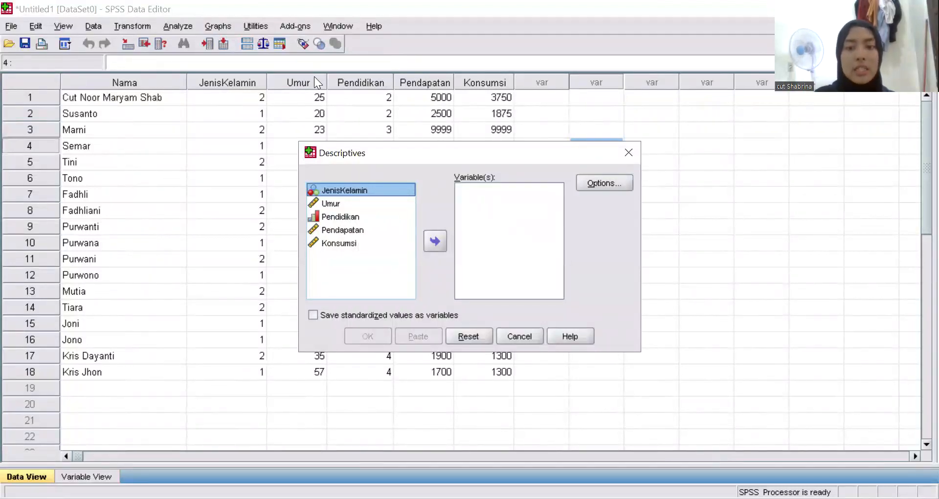
click(337, 203)
click(436, 242)
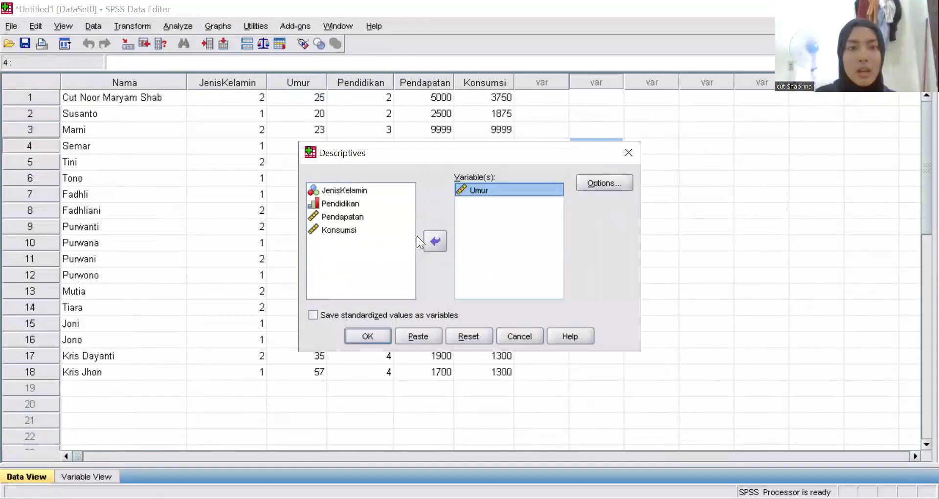
click(375, 216)
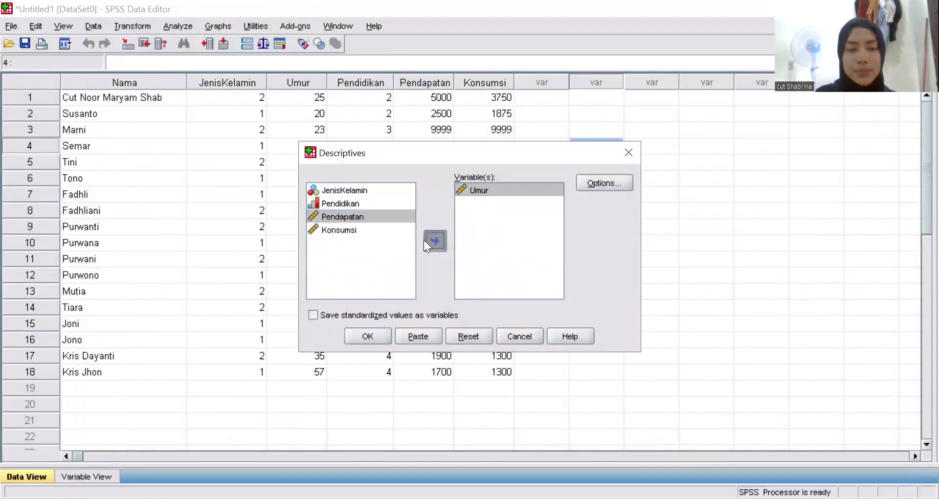
click(433, 241)
click(372, 215)
click(432, 240)
- Add Sum, Variance, Range, S.E. mean, Skewness and Kurtosis to the statistics computed by the Descriptives analysis
click(591, 181)
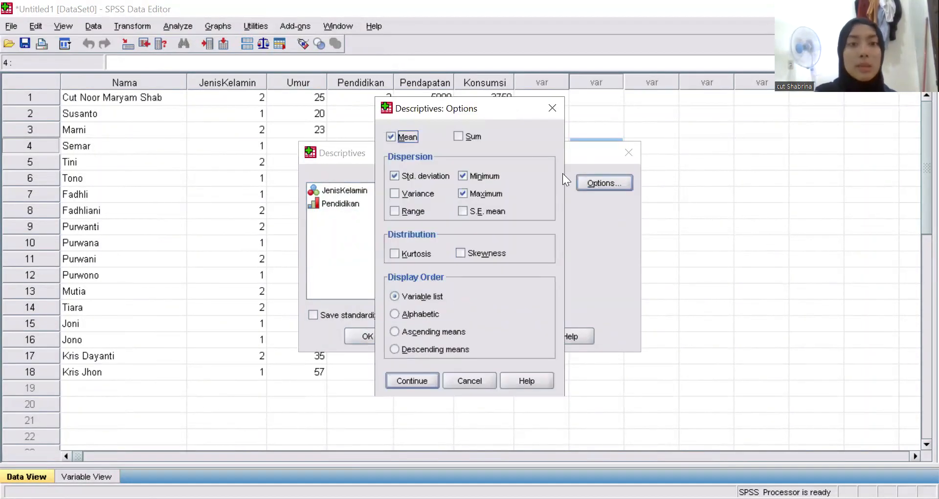
click(467, 133)
click(400, 192)
click(397, 207)
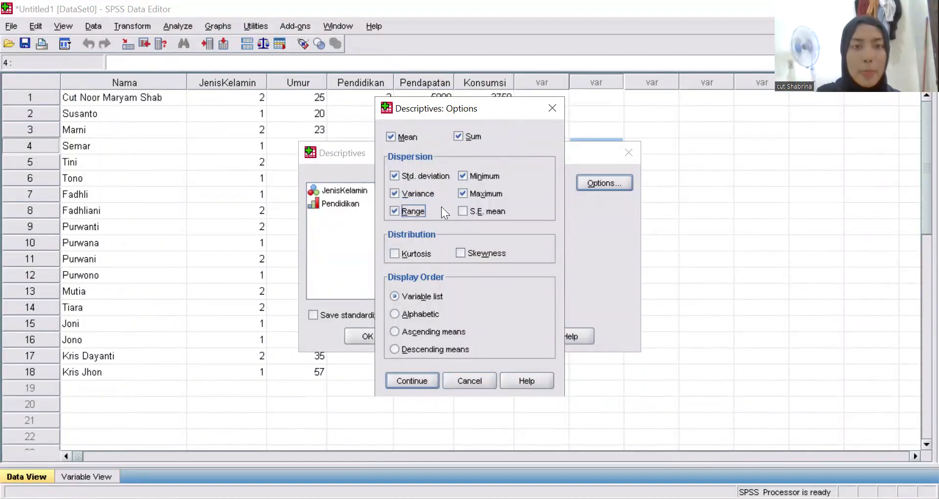
click(462, 211)
click(456, 248)
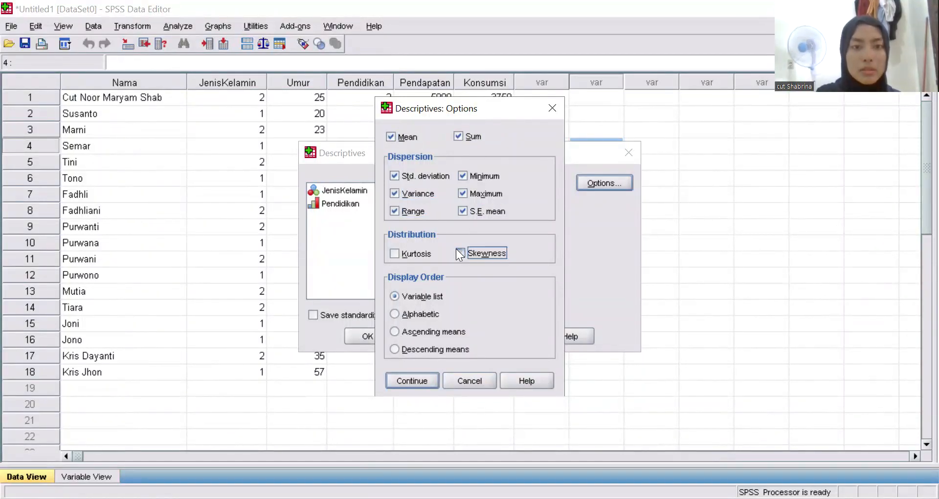
click(402, 252)
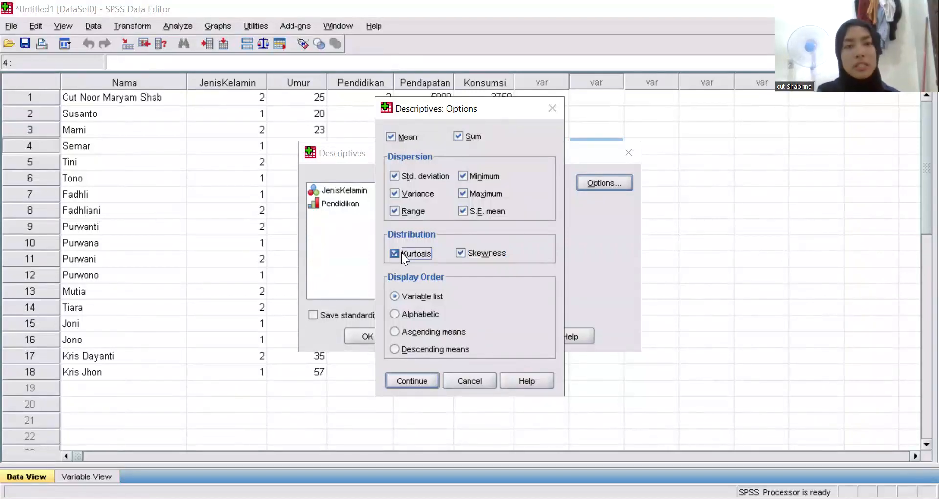
- Set the display order of the results to Alphabetic and run the Descriptives analysis
click(400, 316)
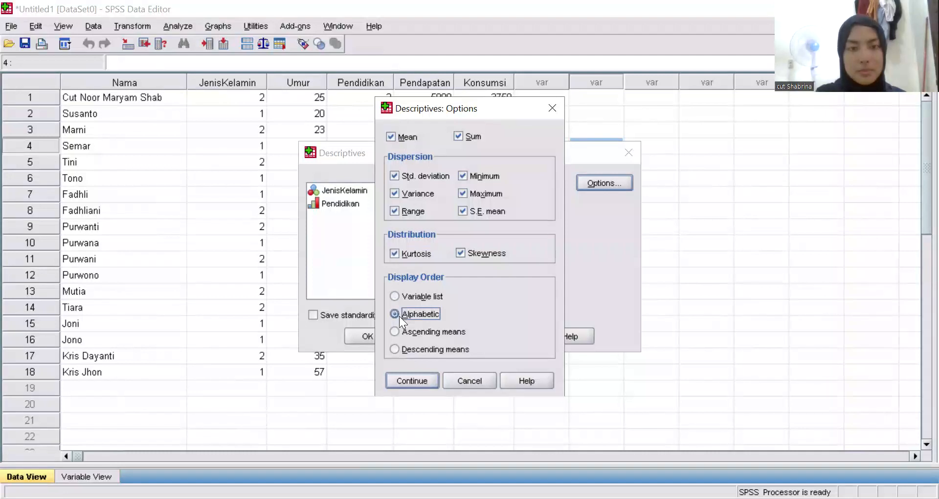
click(422, 379)
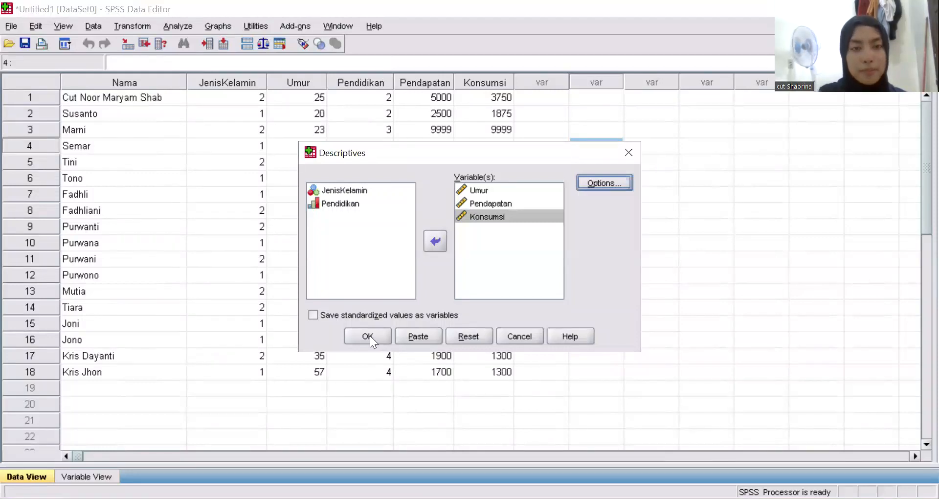
click(368, 337)
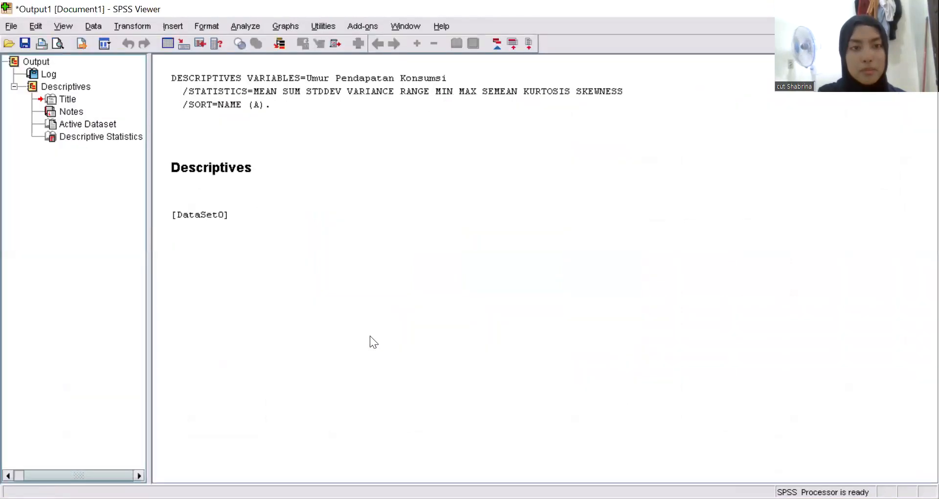